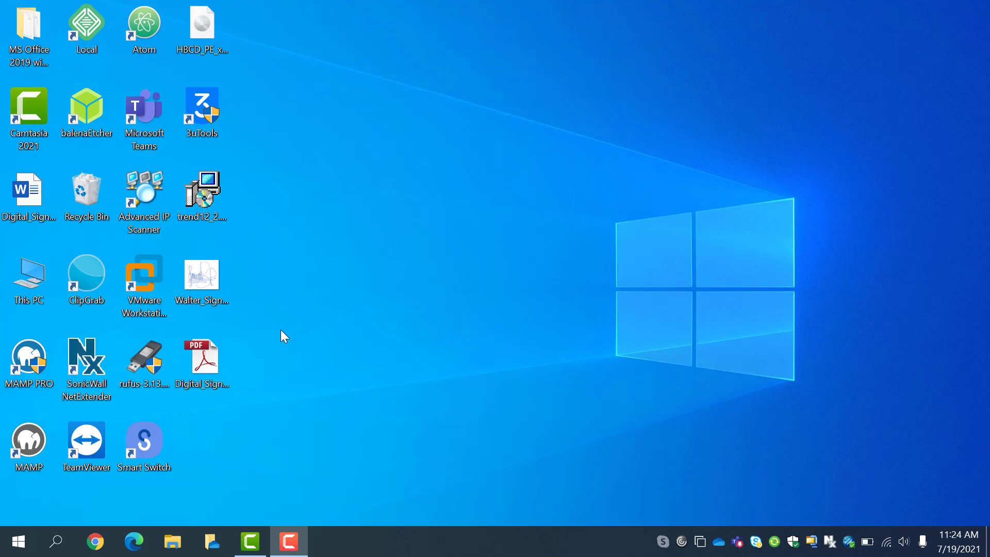
Search Windows for 'Adobe' and launch Adobe Acrobat X Pro
{"action": "left_click", "coordinate": [58, 542]}
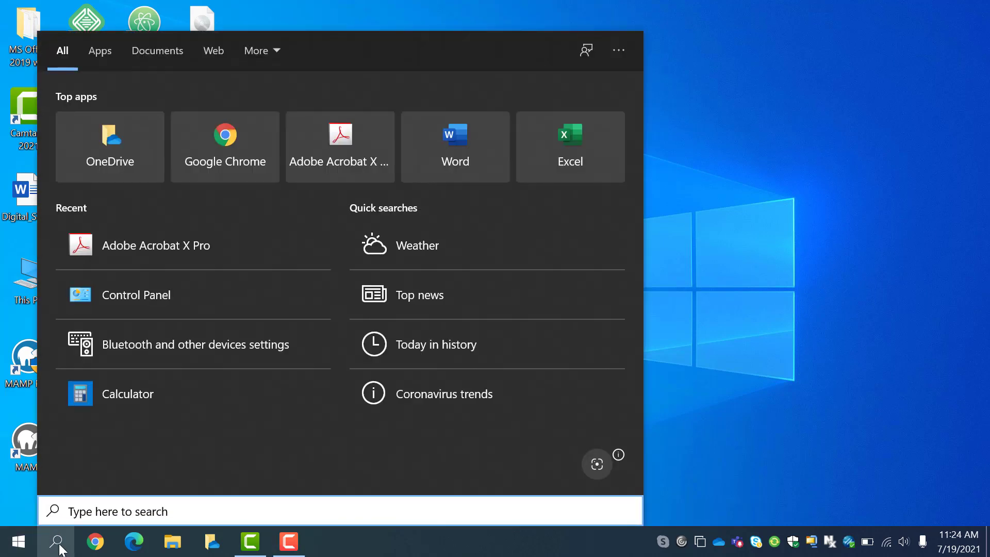
{"action": "type", "text": "Adobe"}
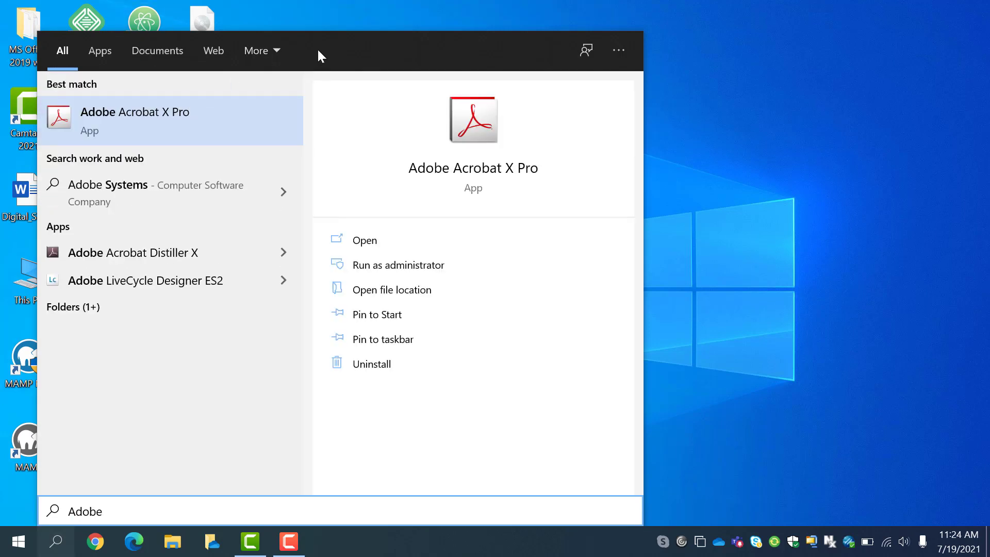
{"action": "left_click", "coordinate": [130, 124]}
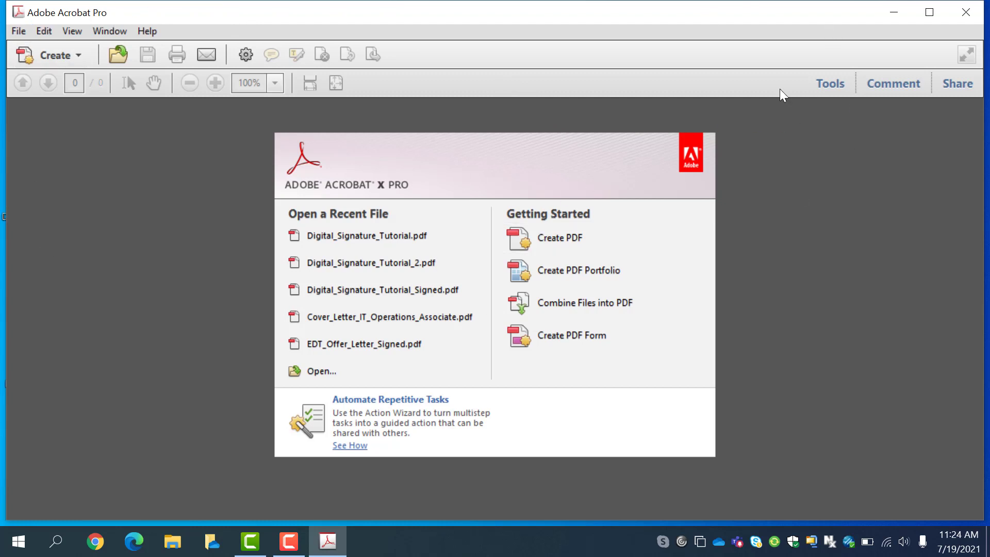
Open Security Settings from the More Sign & Certify options in the Tools pane
{"action": "left_click", "coordinate": [828, 86]}
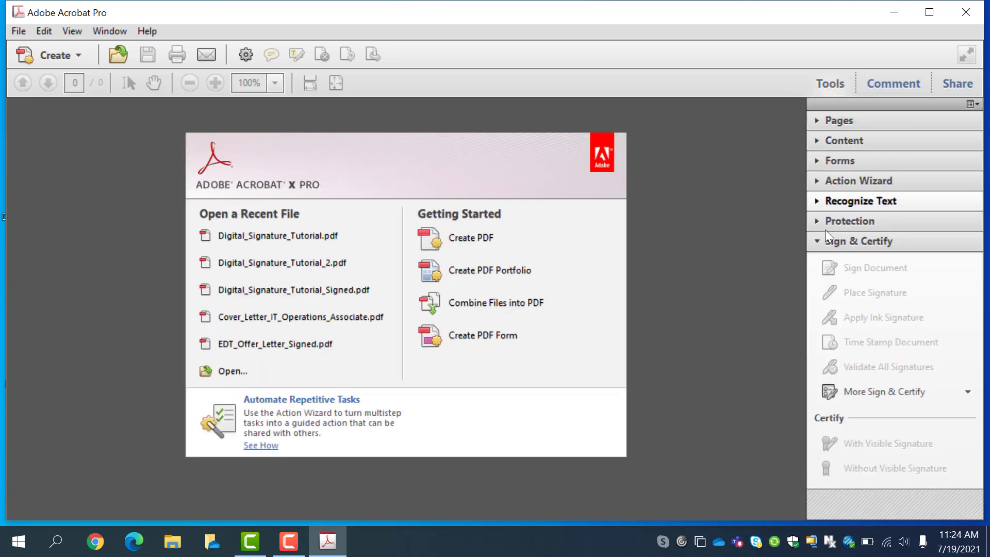
{"action": "left_click", "coordinate": [812, 240]}
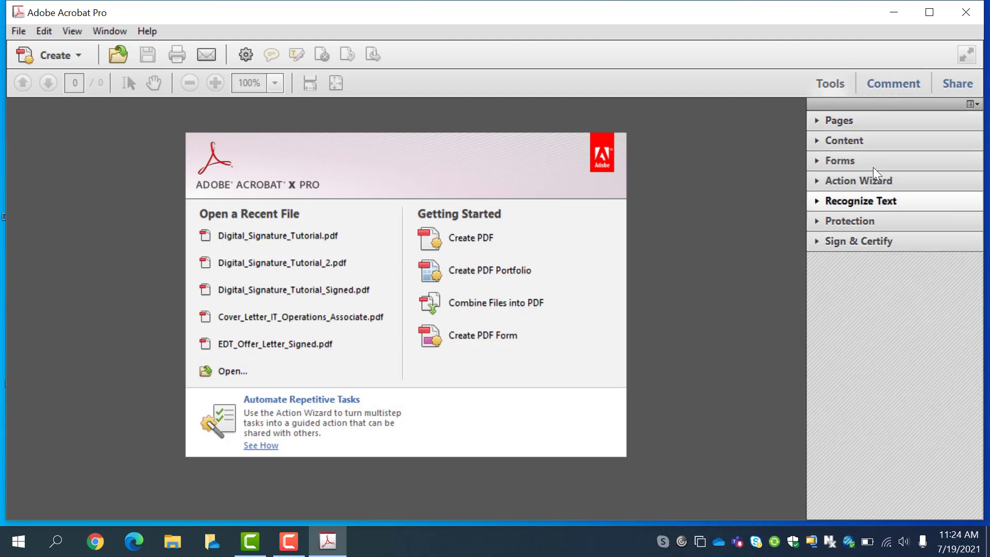
{"action": "left_click", "coordinate": [815, 242]}
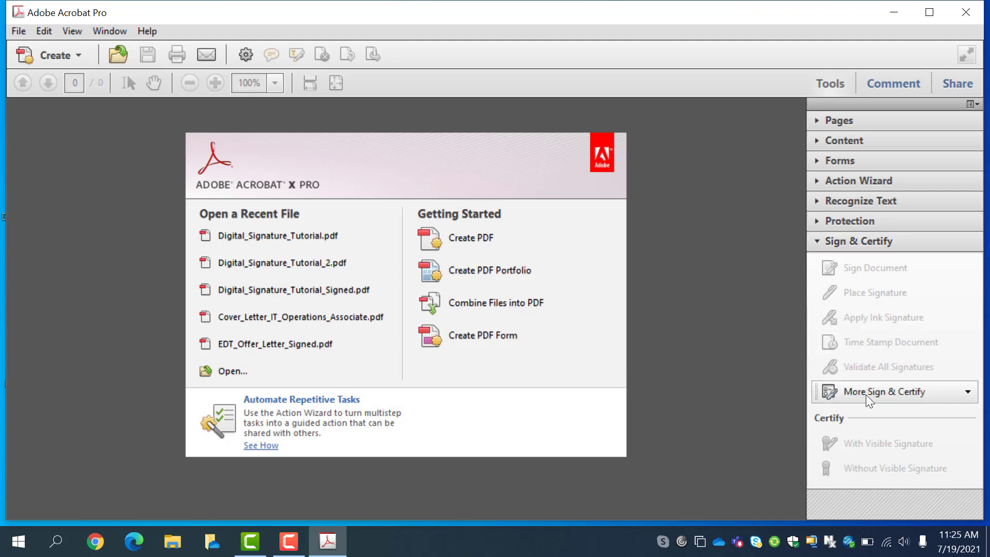
{"action": "left_click", "coordinate": [965, 392]}
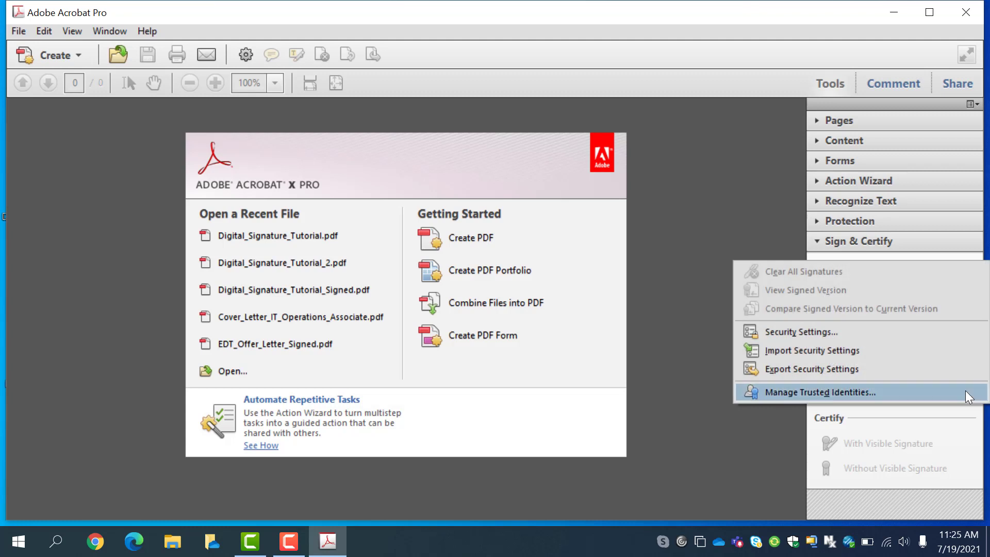
{"action": "left_click", "coordinate": [808, 332]}
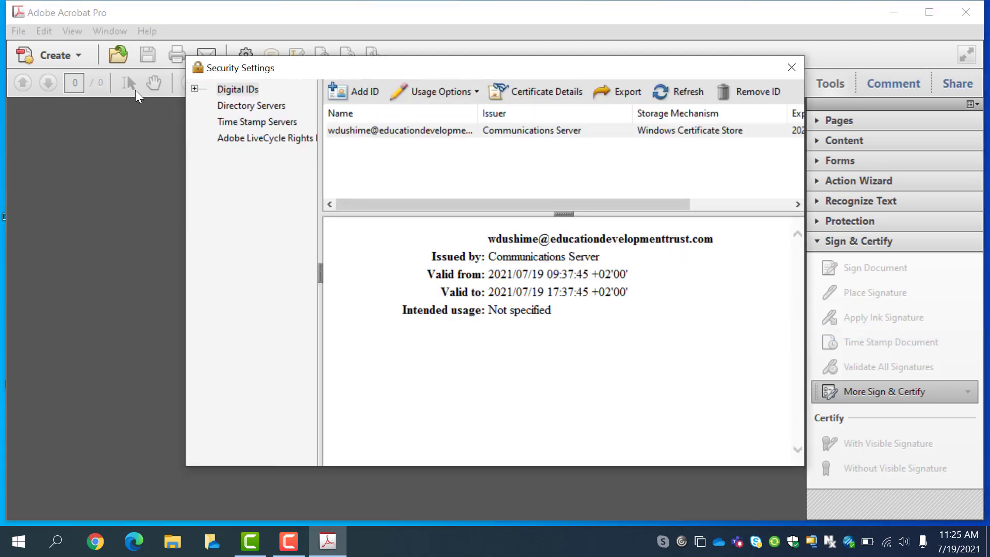
Move the Security Settings window down and right to reveal the start page
{"action": "key", "text": "F9"}
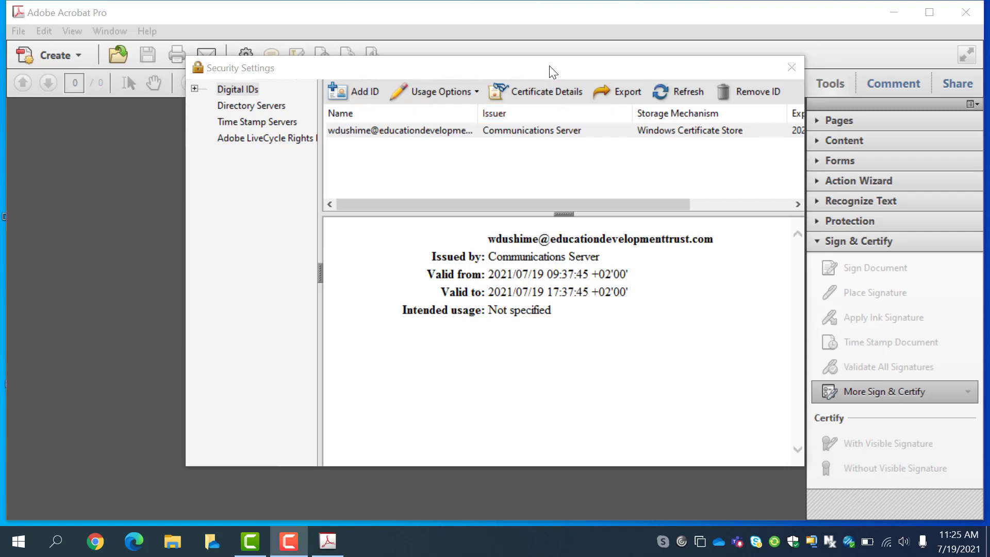
{"action": "left_click_drag", "start_coordinate": [550, 67], "coordinate": [587, 95]}
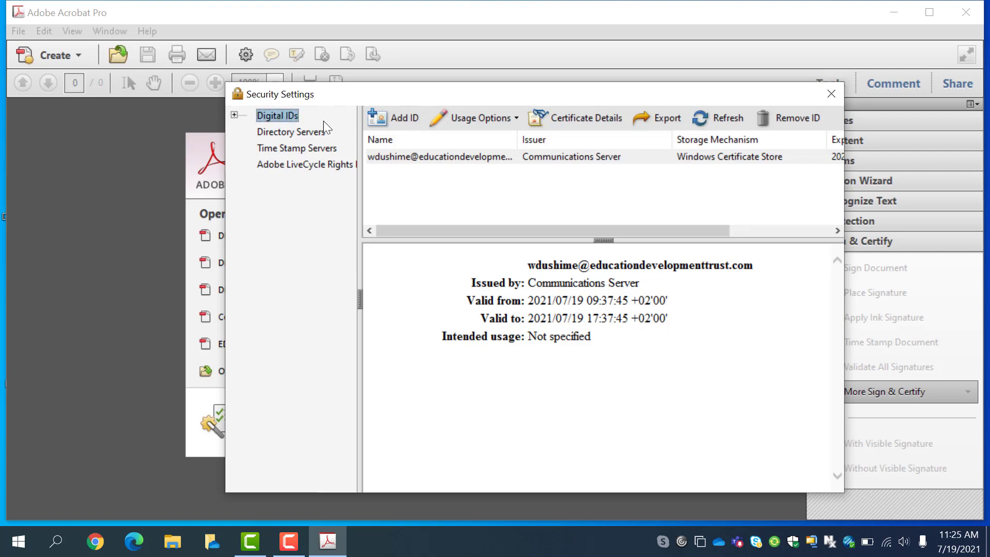
Start adding a new self-signed digital ID stored as a New PKCS#12 digital ID file
{"action": "left_click", "coordinate": [399, 114]}
{"action": "left_click_drag", "start_coordinate": [485, 118], "coordinate": [496, 81]}
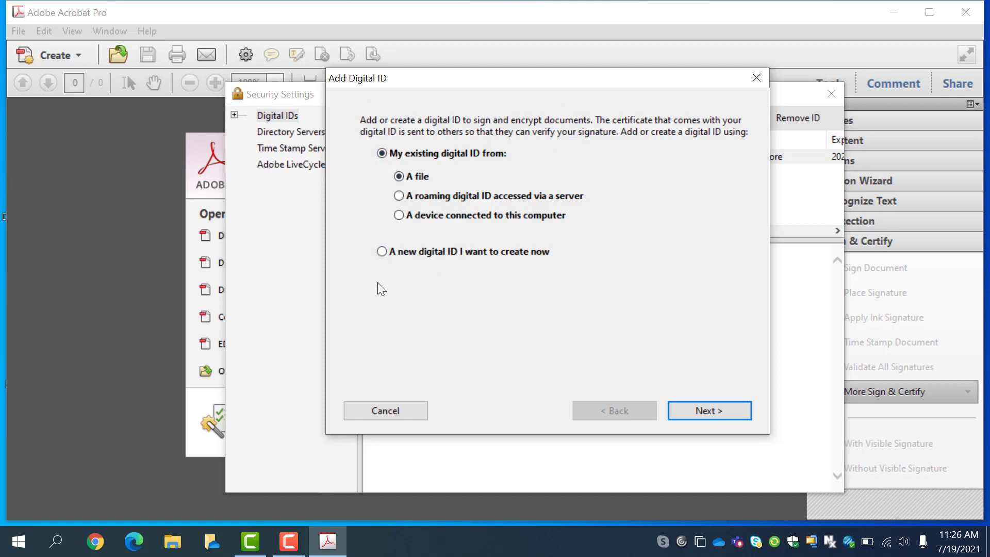
{"action": "left_click", "coordinate": [382, 252]}
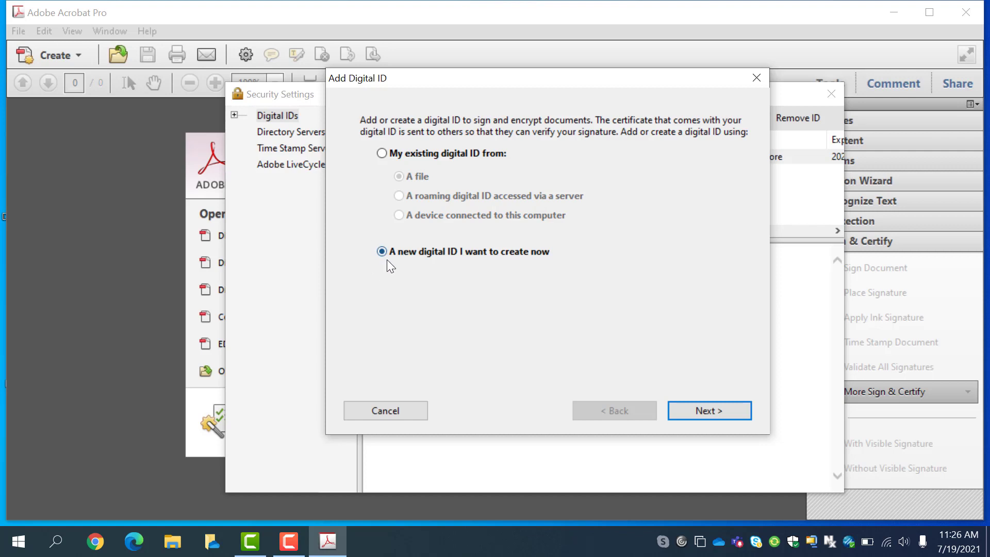
{"action": "left_click", "coordinate": [717, 411]}
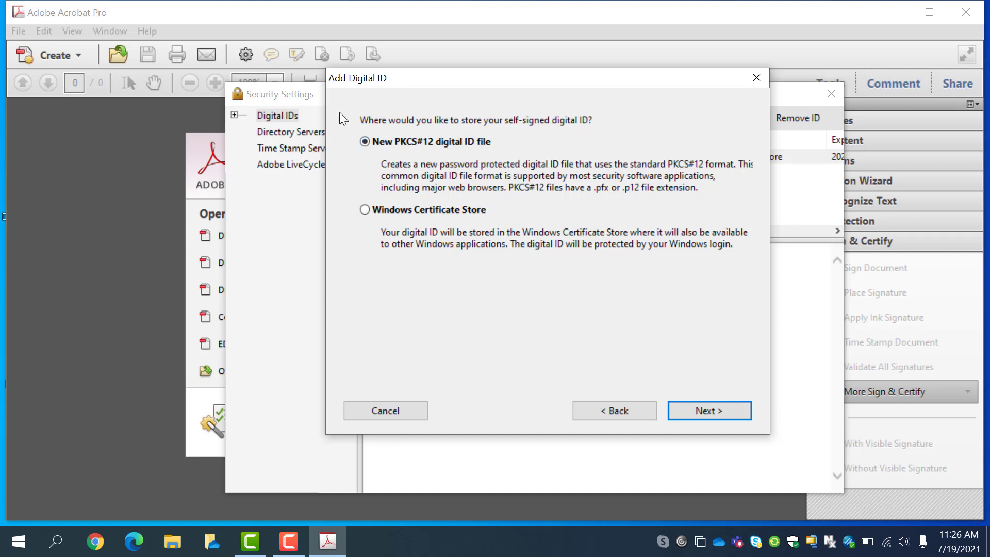
{"action": "left_click", "coordinate": [697, 410]}
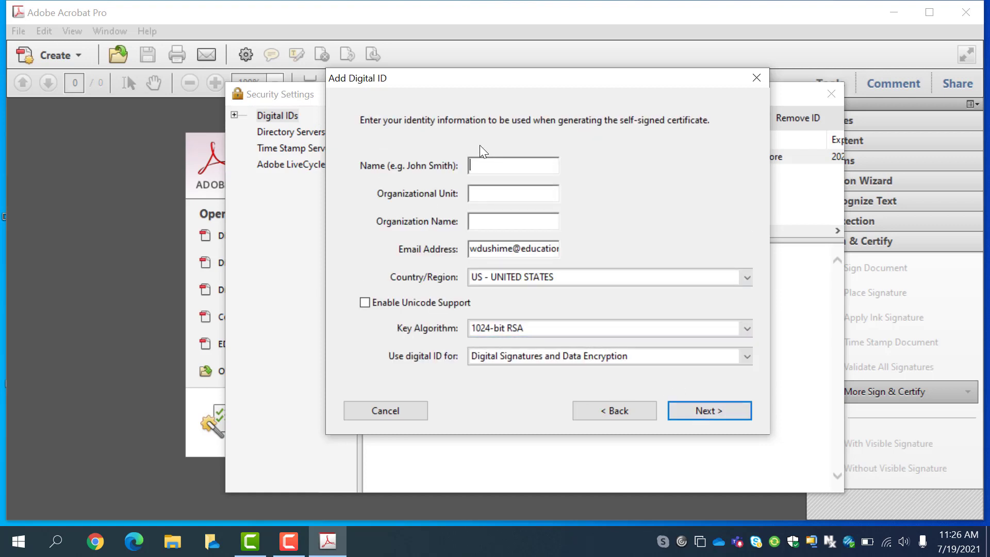
Enter the signer's full name and the organizational unit 'IT Officer'
{"action": "left_click", "coordinate": [481, 165]}
{"action": "key", "text": "BackSpace"}
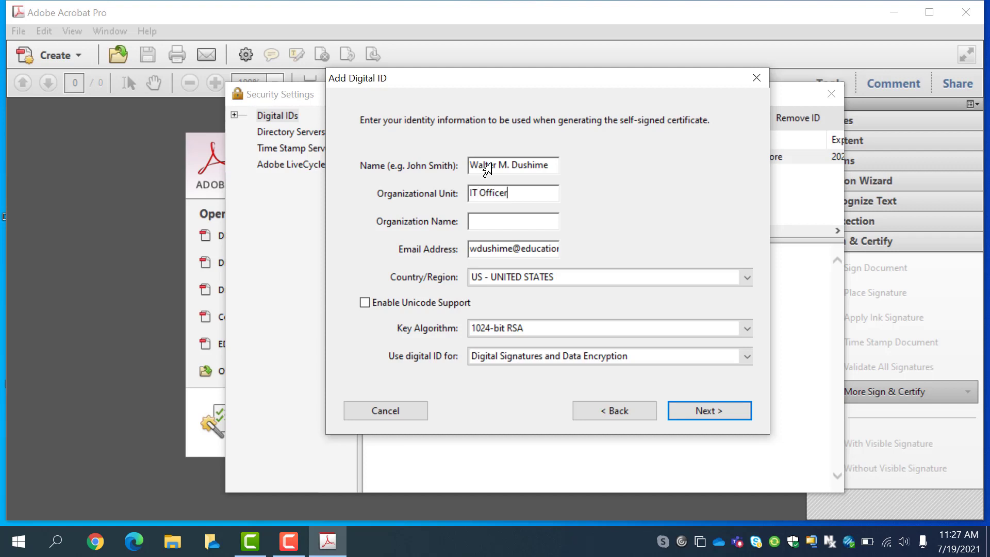
Set the organization to 'Digital Solutions' and replace the e-mail with the signer's address
{"action": "key", "text": "Tab"}
{"action": "type", "text": "Digital Solutions"}
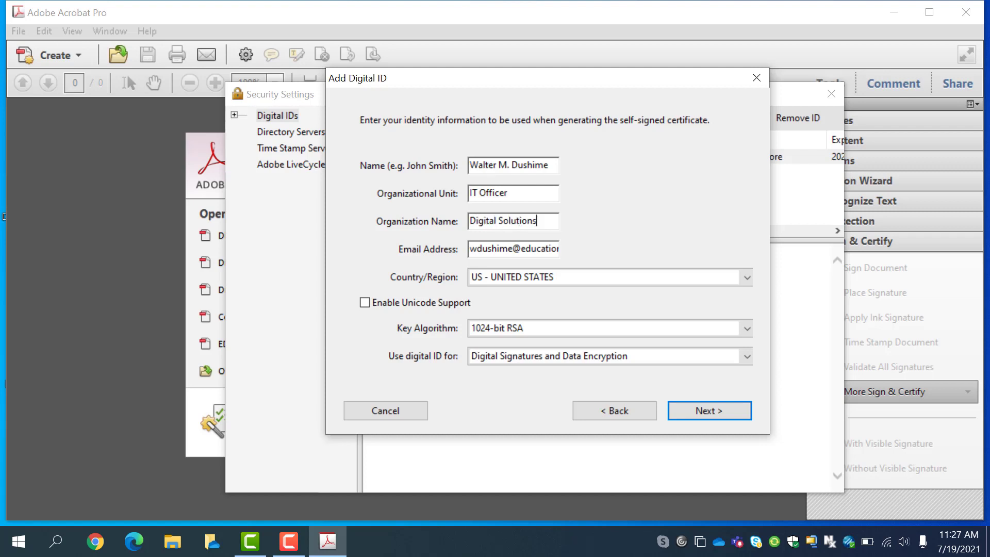
{"action": "key", "text": "Tab"}
{"action": "key", "text": "End"}
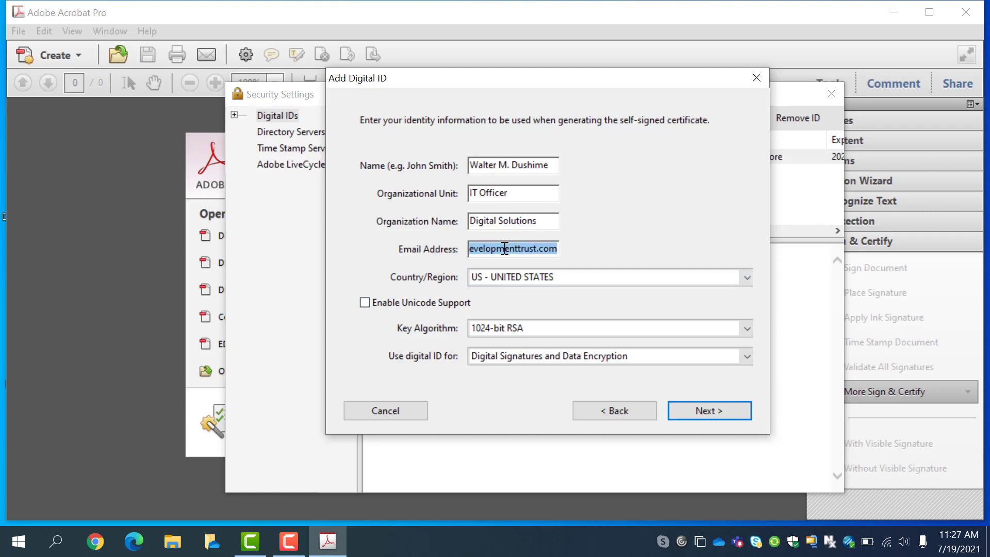
{"action": "key", "text": "BackSpace"}
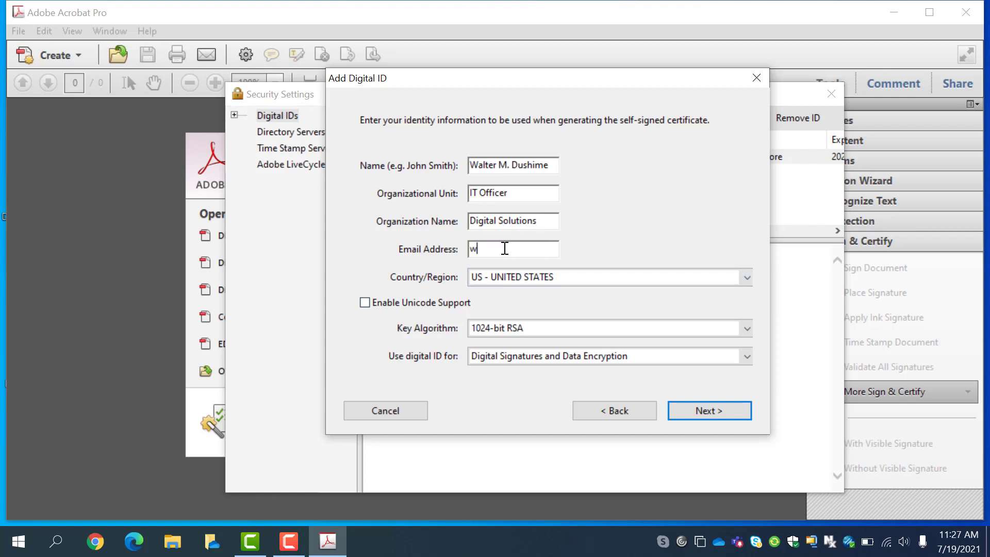
Set Country/Region to RW - RWANDA and continue to the file location step
{"action": "left_click", "coordinate": [488, 280]}
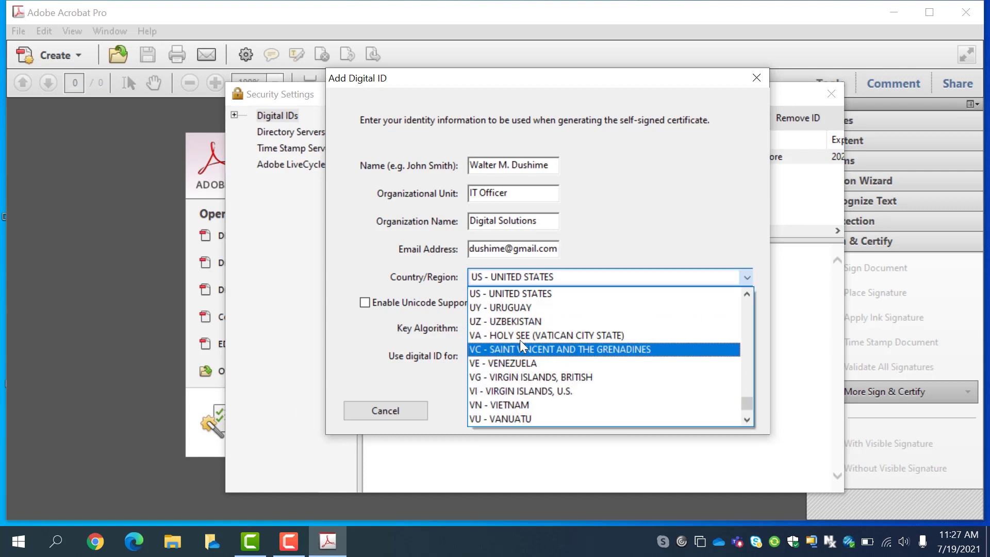
{"action": "key", "text": "r"}
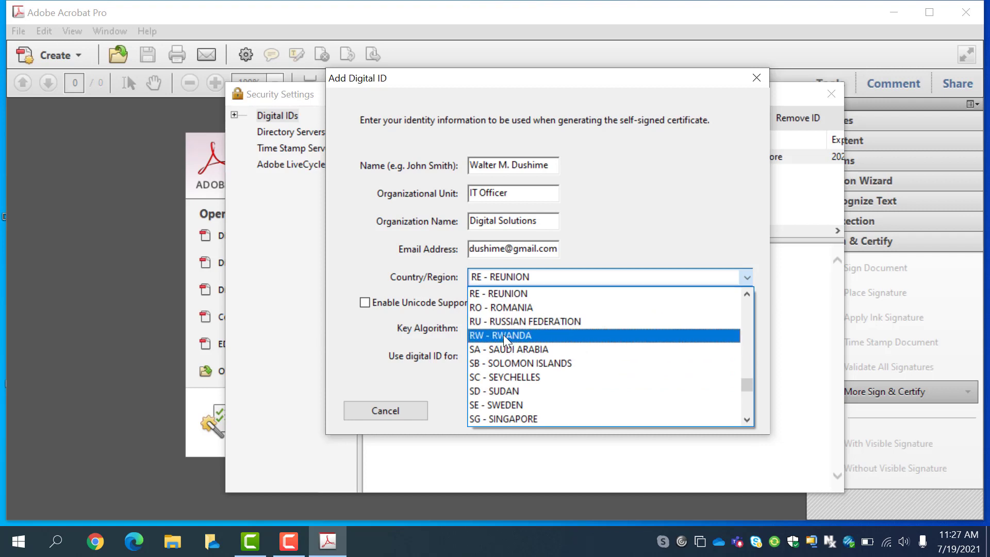
{"action": "left_click", "coordinate": [504, 335]}
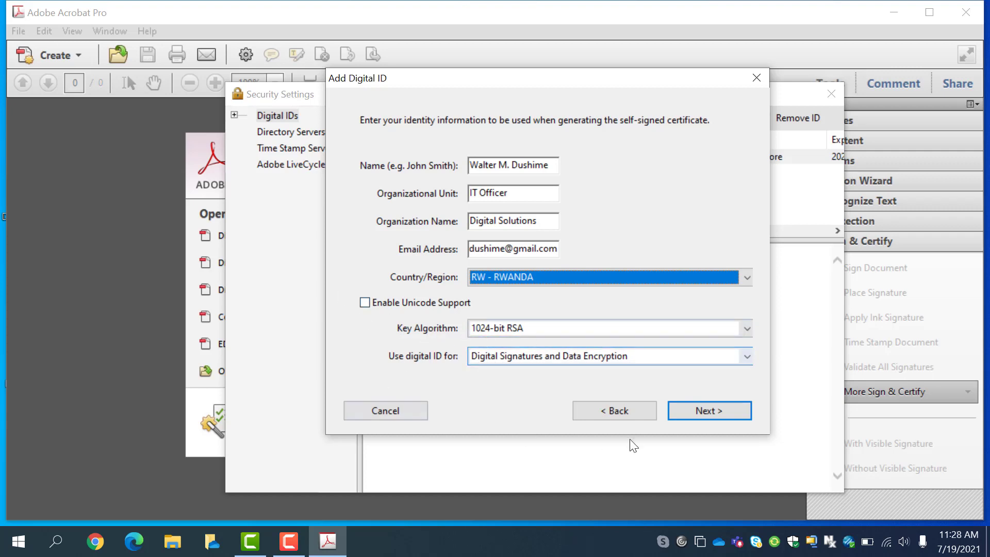
{"action": "left_click", "coordinate": [697, 413]}
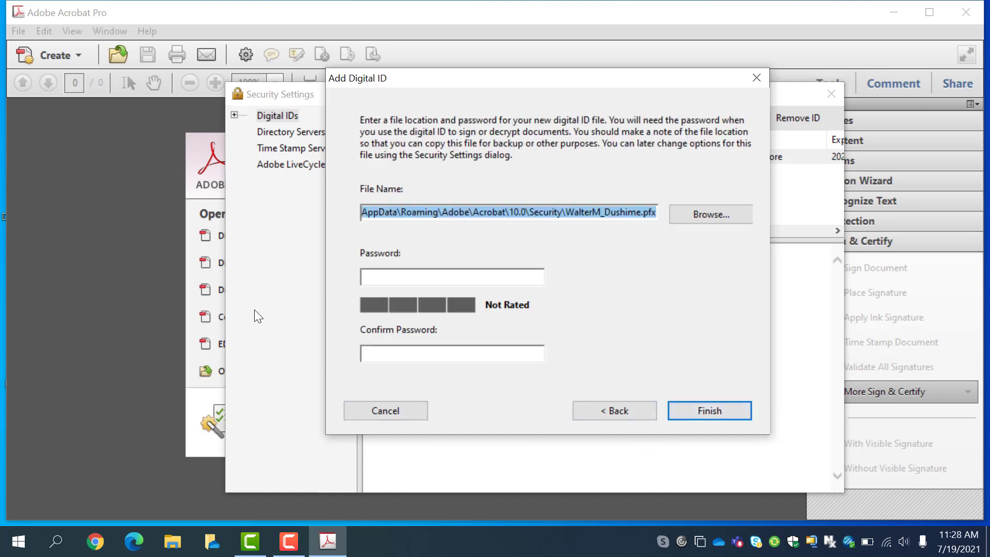
Enter and confirm a strong password for the digital ID file
{"action": "left_click", "coordinate": [402, 275]}
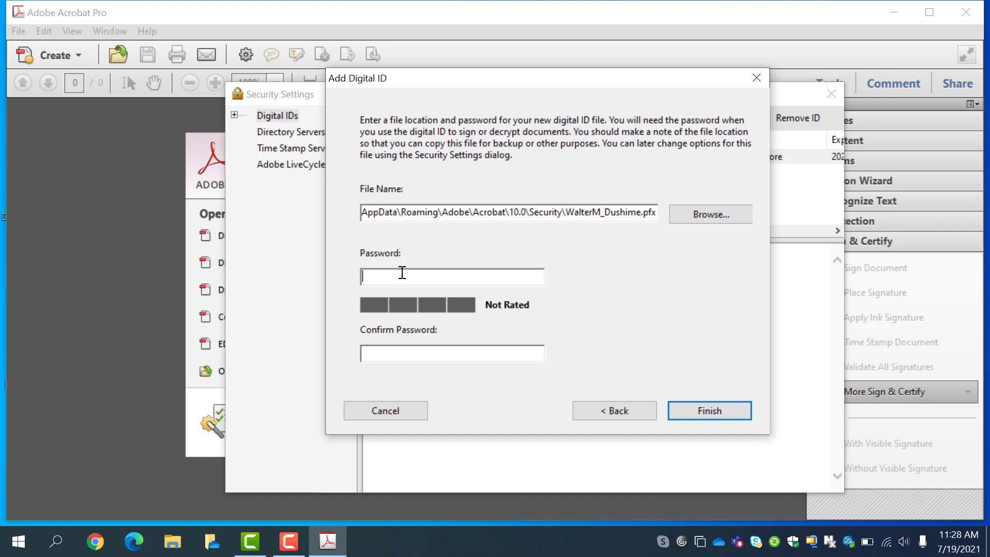
{"action": "type", "text": "*******"}
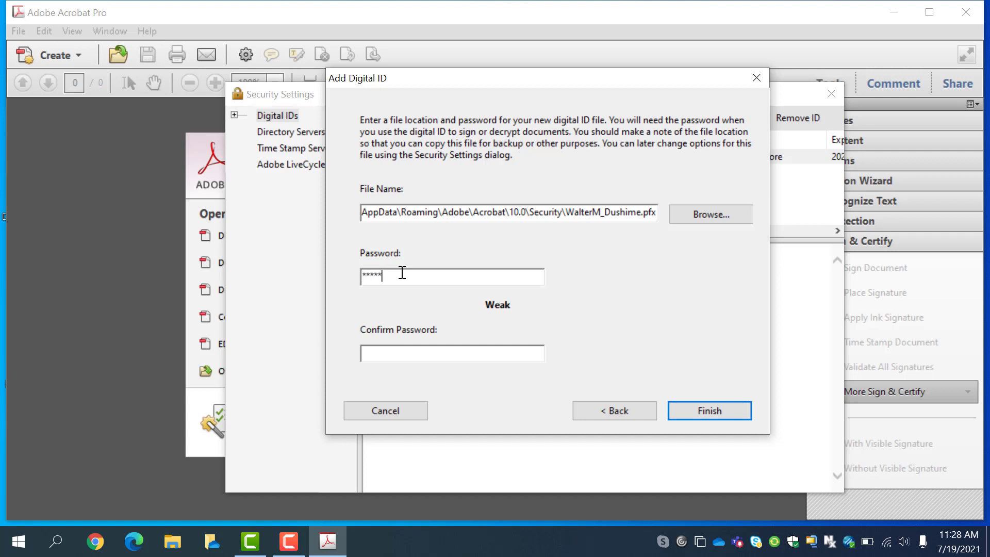
{"action": "type", "text": "*****"}
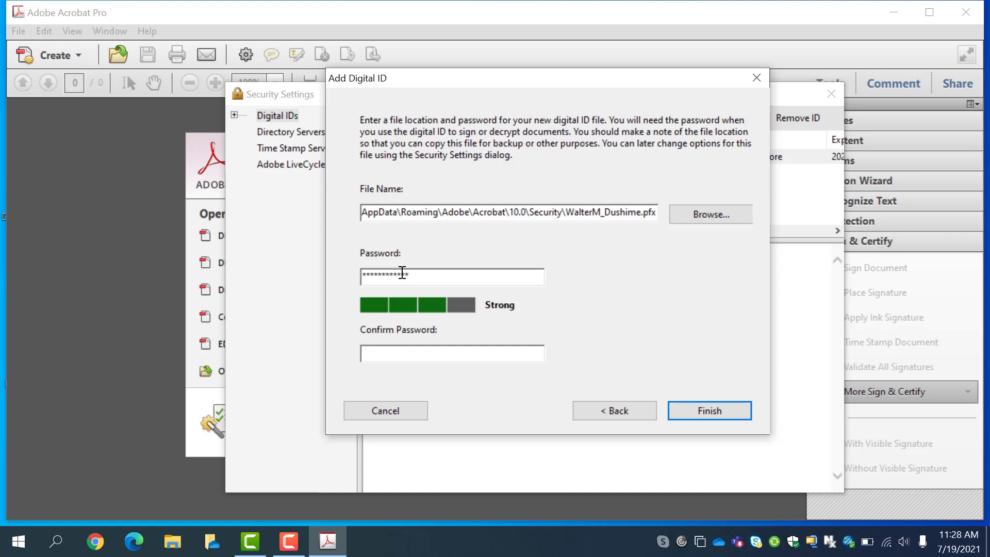
{"action": "key", "text": "Tab"}
{"action": "type", "text": "************"}
Finish the wizard, check the new ID's certificate details, and close Security Settings
{"action": "left_click", "coordinate": [707, 410]}
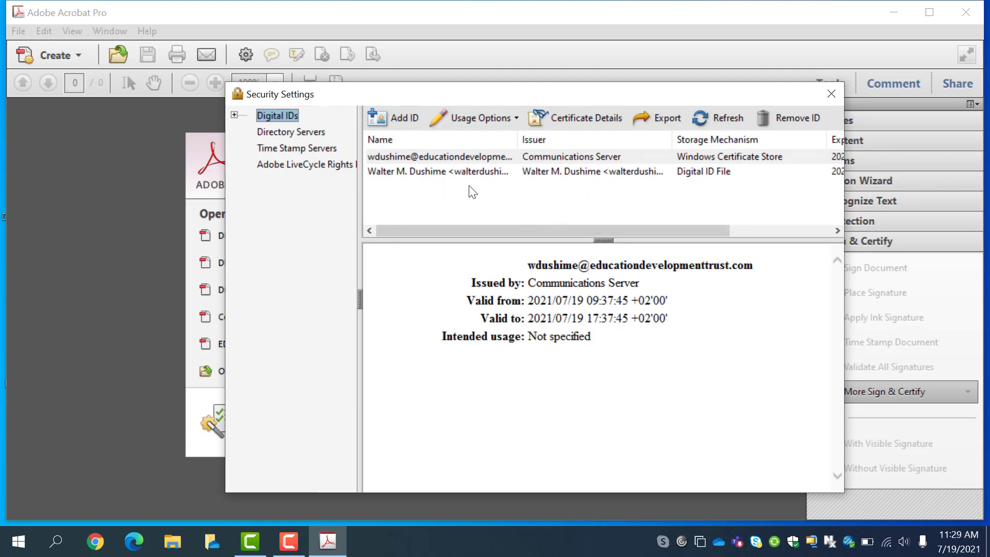
{"action": "left_click", "coordinate": [415, 171]}
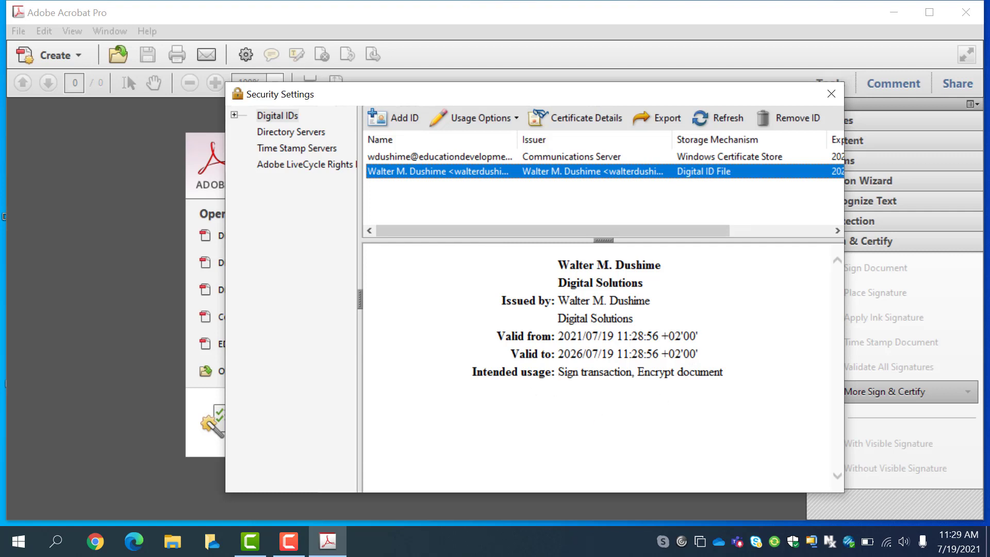
{"action": "left_click", "coordinate": [831, 96]}
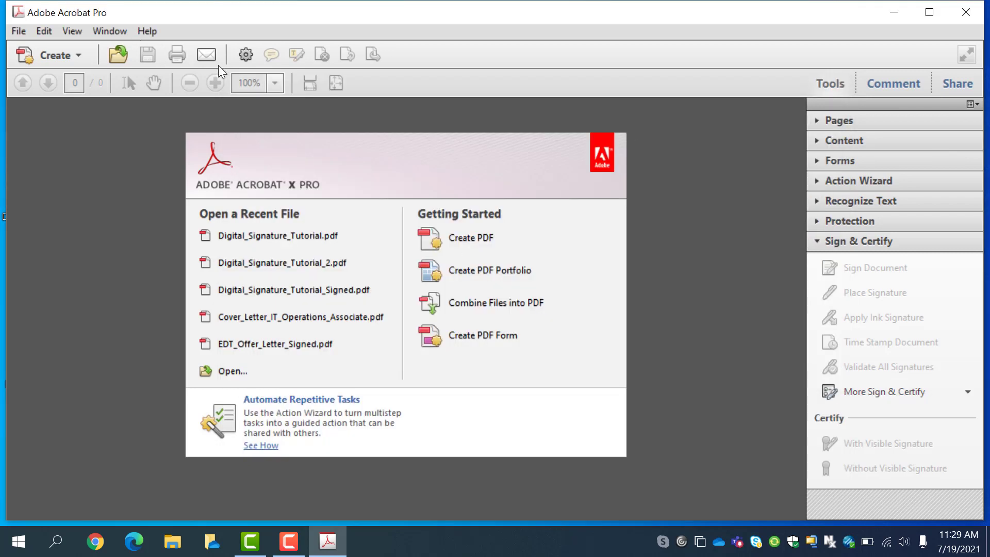
Open Digital_Signature_Tutorial.pdf from the desktop and scroll to its SIGNATURE page
{"action": "left_click", "coordinate": [902, 8]}
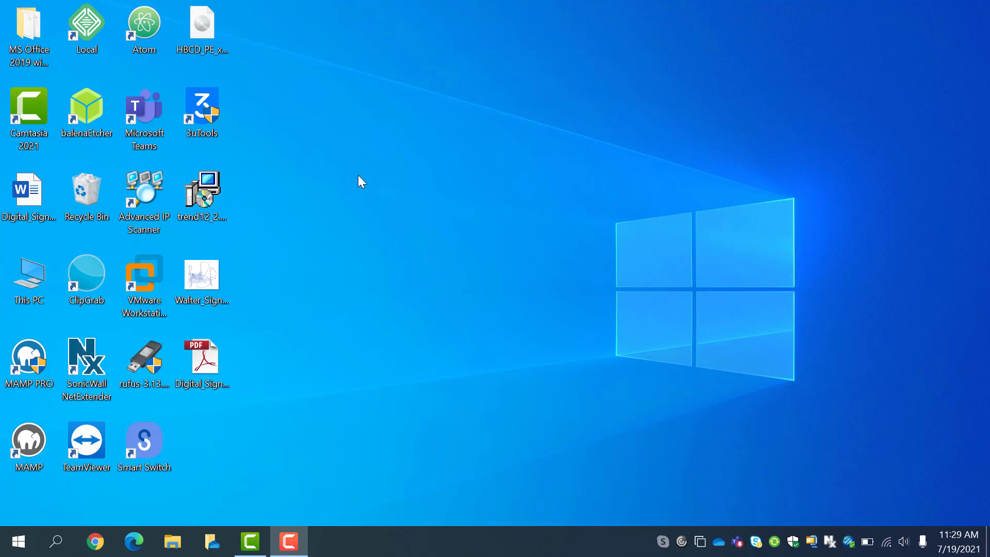
{"action": "double_click", "coordinate": [205, 370]}
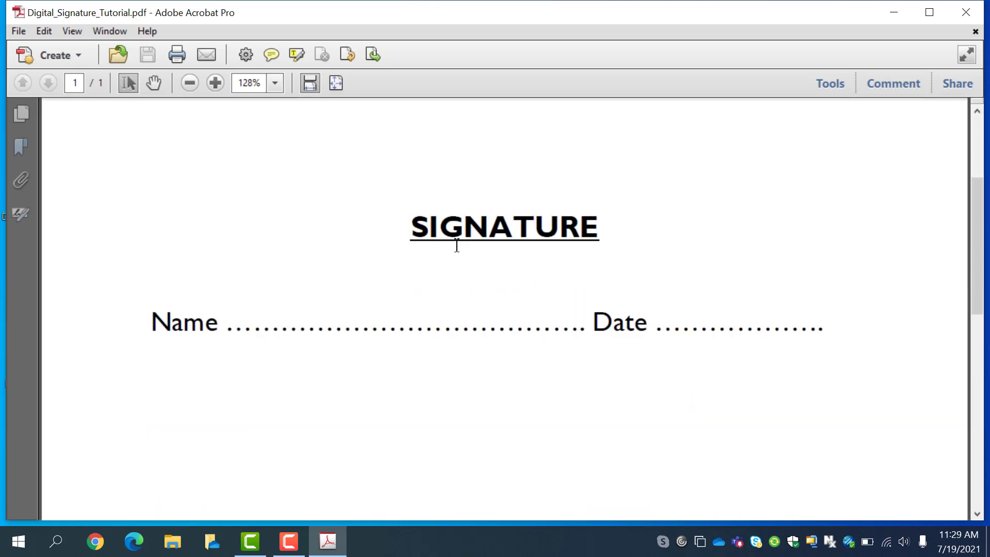
{"action": "scroll", "coordinate": [465, 239], "scroll_direction": "down", "scroll_amount": 3}
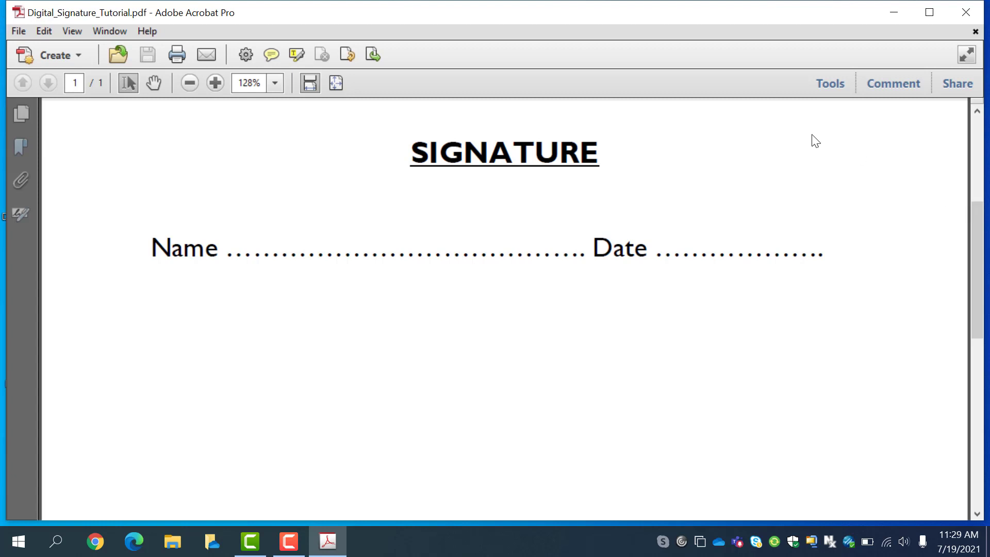
Start the Place Signature tool from Sign & Certify
{"action": "left_click", "coordinate": [832, 88]}
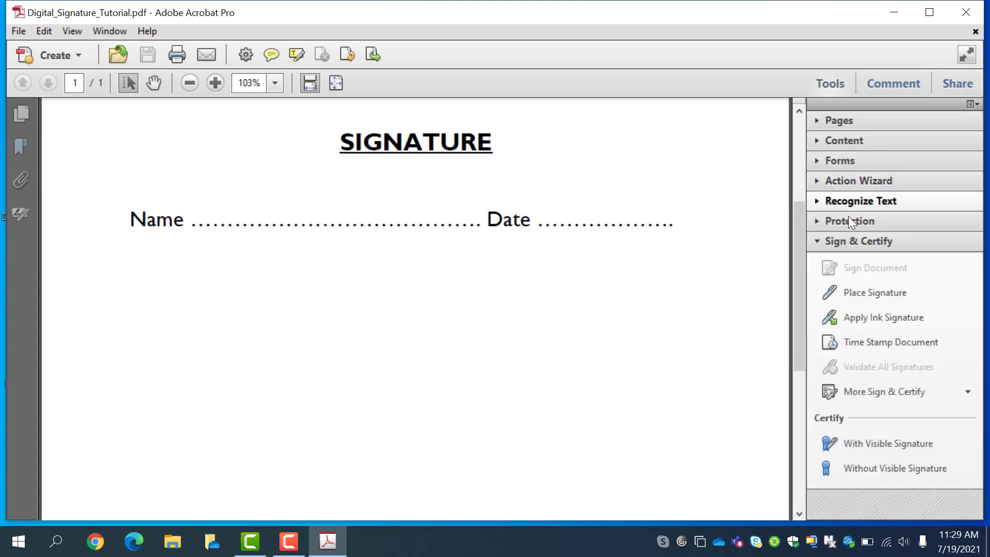
{"action": "left_click", "coordinate": [816, 241]}
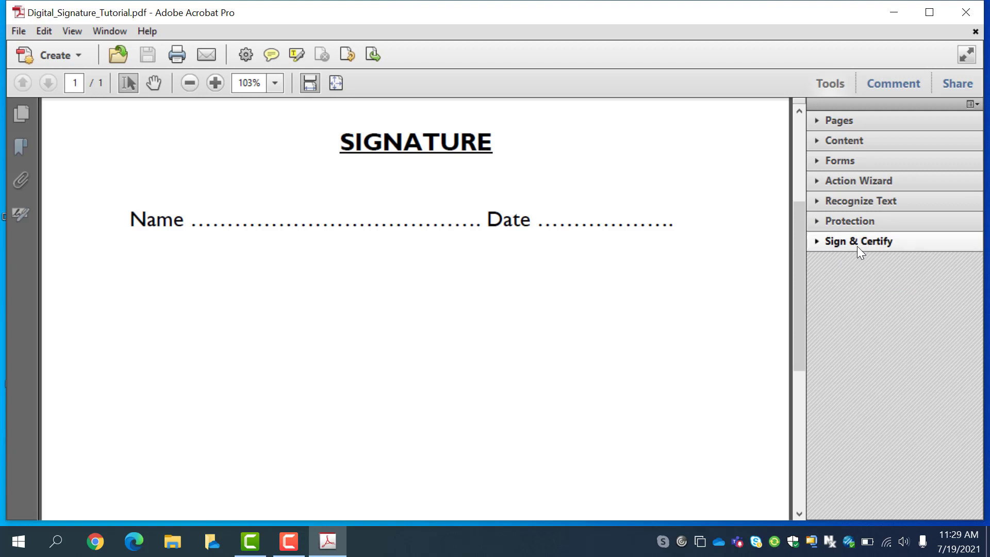
{"action": "left_click", "coordinate": [816, 240]}
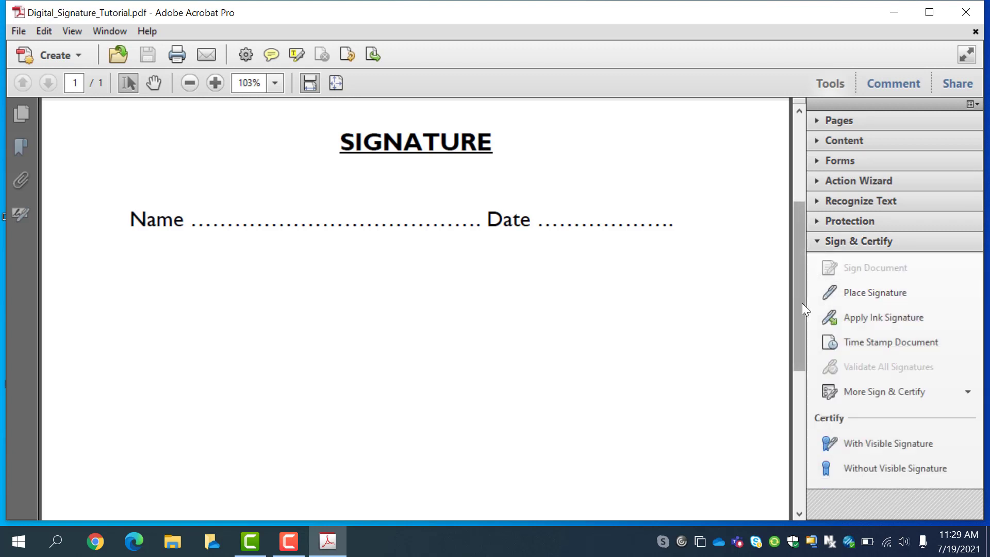
{"action": "left_click", "coordinate": [866, 292]}
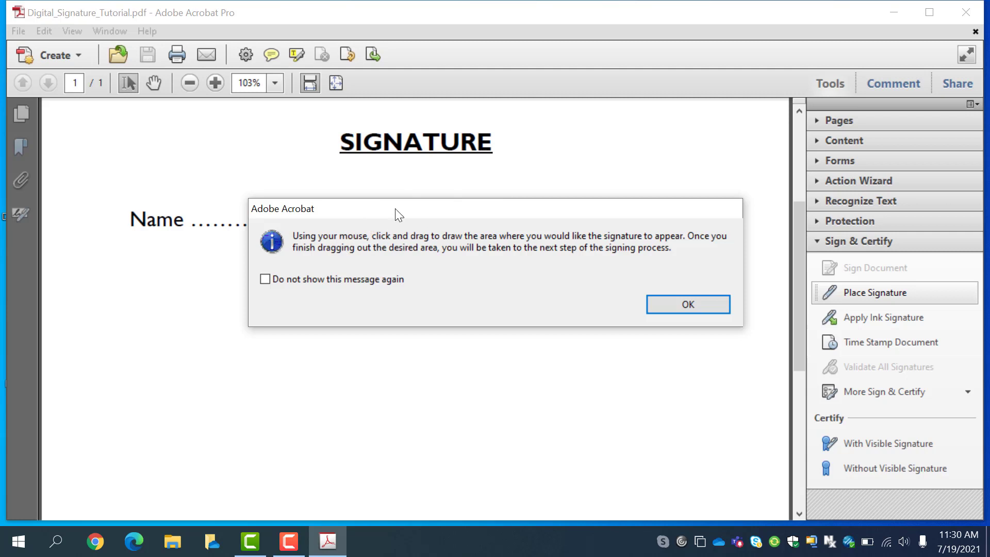
Dismiss the Place Signature message and draw a signature box across the Name and Date line
{"action": "left_click_drag", "start_coordinate": [395, 211], "coordinate": [416, 211]}
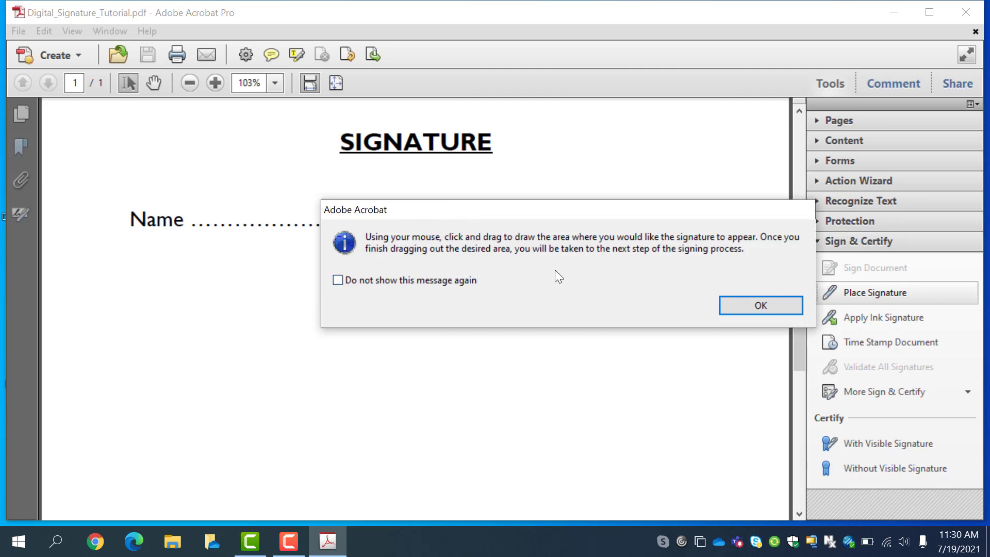
{"action": "mouse_move", "coordinate": [530, 210]}
{"action": "left_mouse_down"}
{"action": "mouse_move", "coordinate": [535, 203]}
{"action": "mouse_move", "coordinate": [491, 148]}
{"action": "mouse_move", "coordinate": [500, 119]}
{"action": "mouse_move", "coordinate": [455, 292]}
{"action": "mouse_move", "coordinate": [428, 327]}
{"action": "left_mouse_up"}
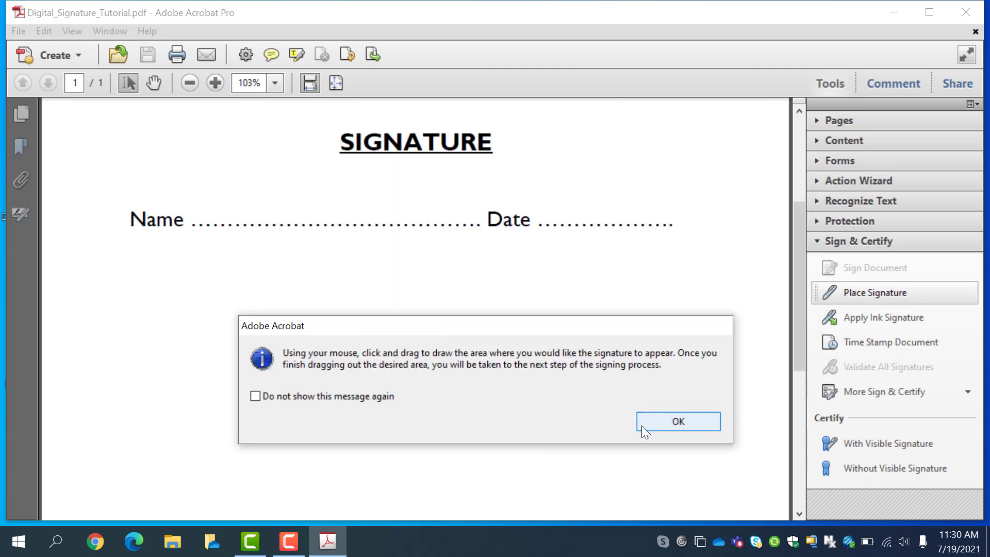
{"action": "left_click", "coordinate": [660, 425]}
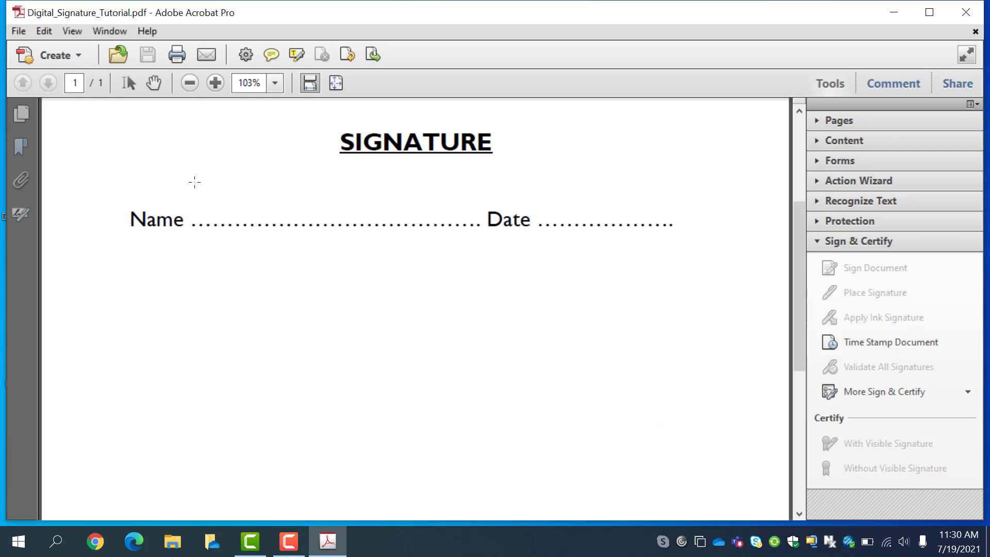
{"action": "mouse_move", "coordinate": [194, 176]}
{"action": "left_mouse_down"}
{"action": "mouse_move", "coordinate": [216, 229]}
{"action": "mouse_move", "coordinate": [258, 248]}
{"action": "mouse_move", "coordinate": [715, 259]}
{"action": "left_mouse_up"}
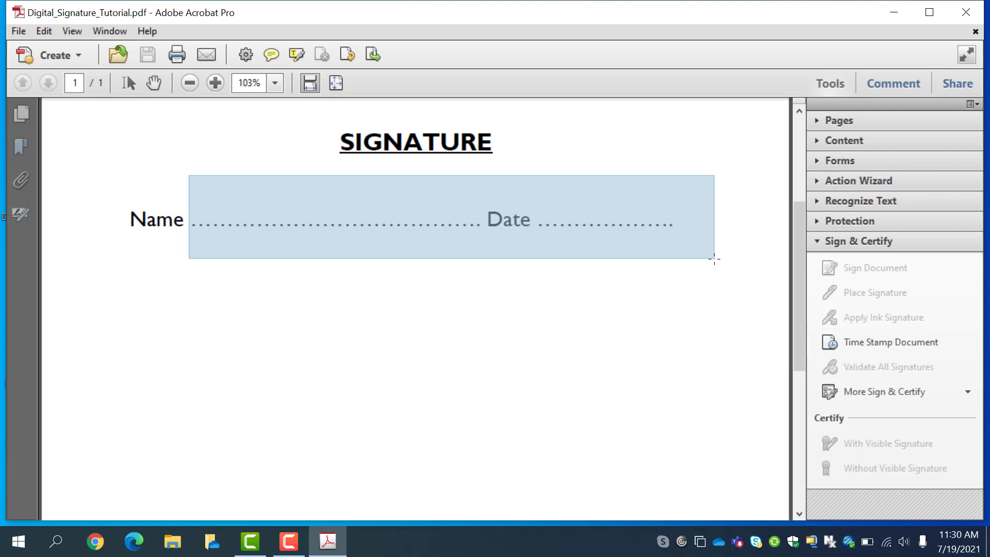
{"action": "left_click_drag", "start_coordinate": [714, 260], "coordinate": [715, 259]}
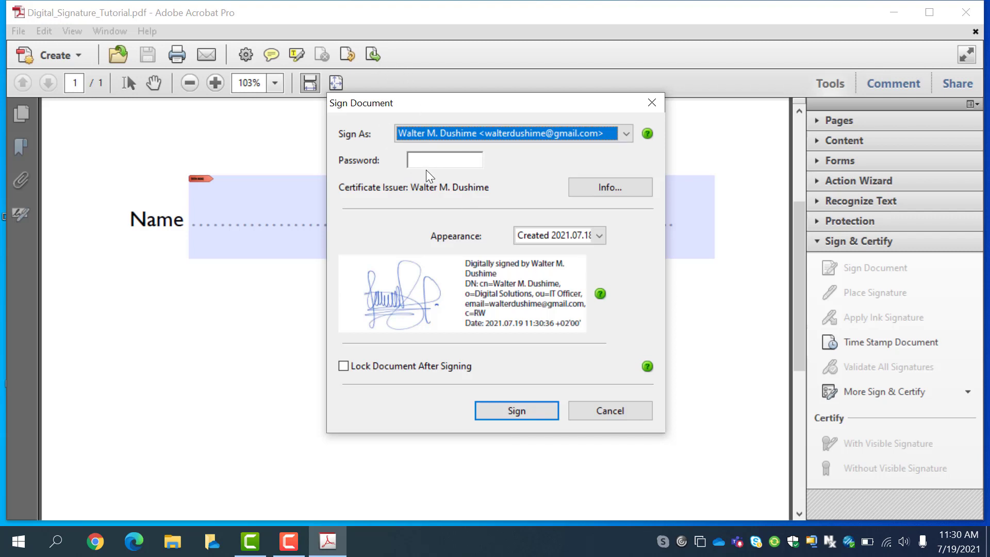
In Sign Document, choose Create New Appearance from the Appearance list
{"action": "mouse_move", "coordinate": [459, 102]}
{"action": "left_mouse_down"}
{"action": "mouse_move", "coordinate": [477, 101]}
{"action": "mouse_move", "coordinate": [459, 107]}
{"action": "left_mouse_up"}
{"action": "left_click", "coordinate": [438, 156]}
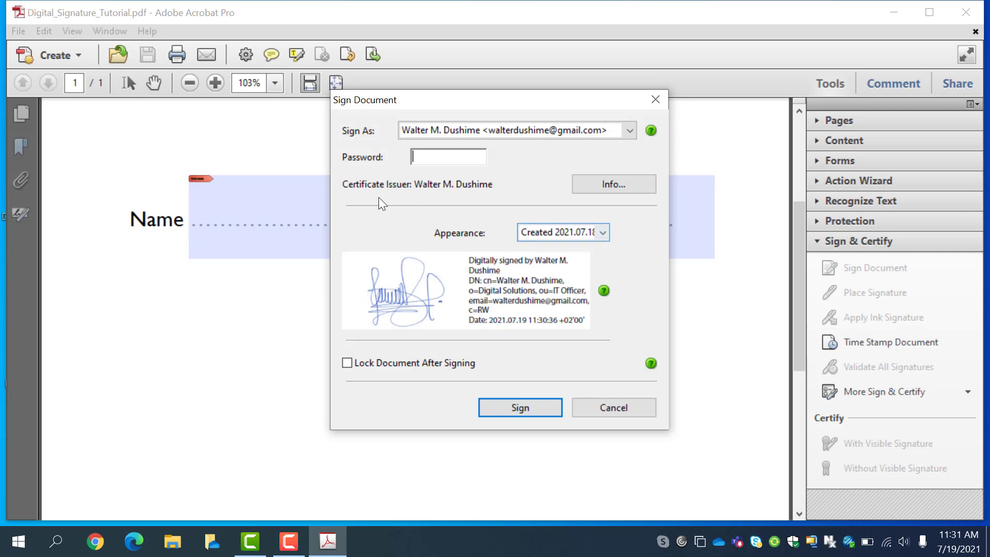
{"action": "left_click", "coordinate": [601, 233]}
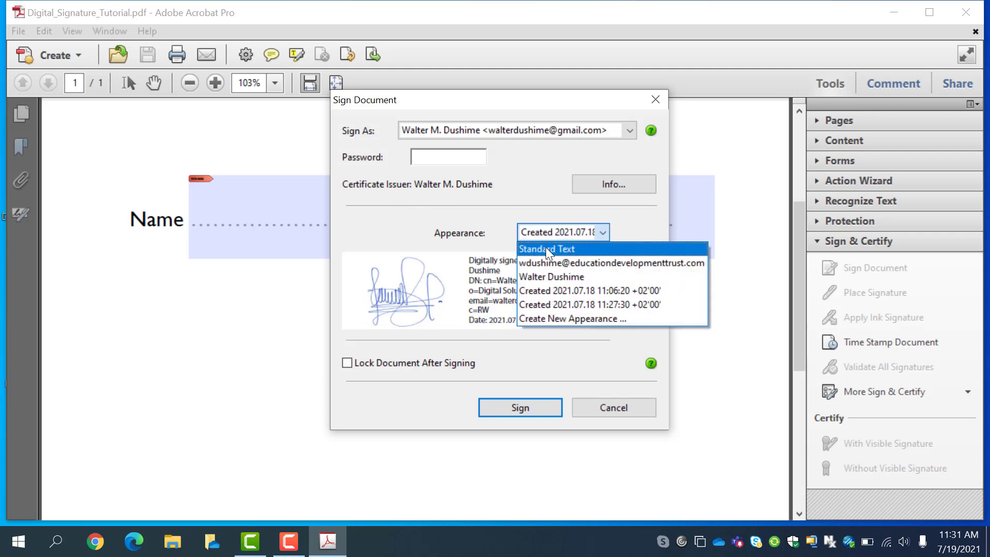
{"action": "left_click", "coordinate": [561, 319]}
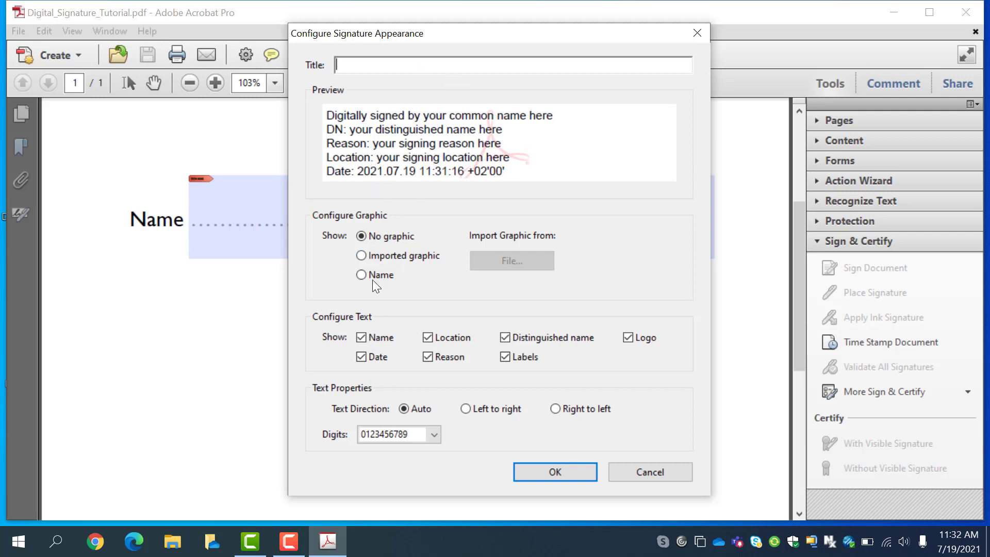
Switch the appearance graphic option to Imported graphic
{"action": "left_click", "coordinate": [362, 255]}
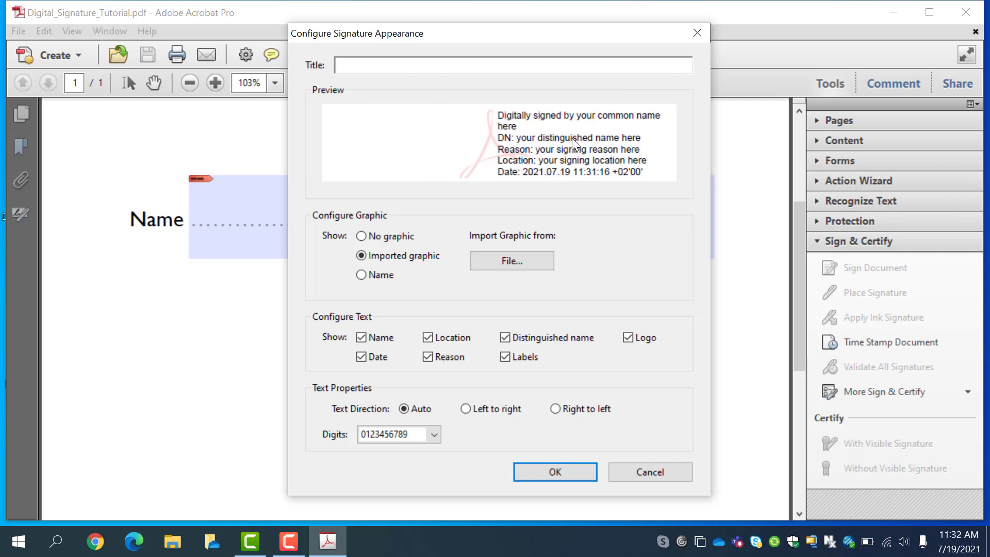
Load the handwritten signature PNG from the Desktop, filtering files to PNG (*.png)
{"action": "left_click", "coordinate": [509, 262]}
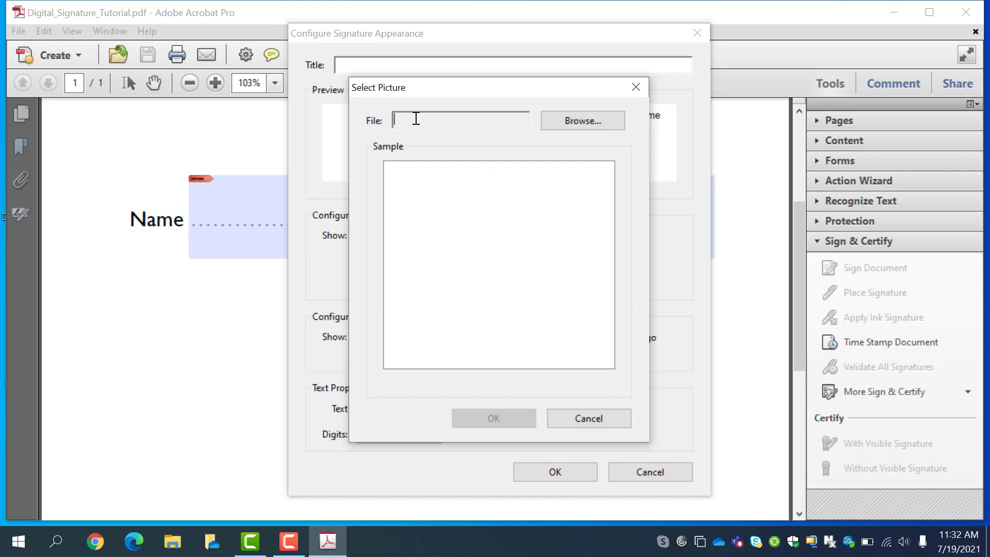
{"action": "left_click", "coordinate": [605, 128]}
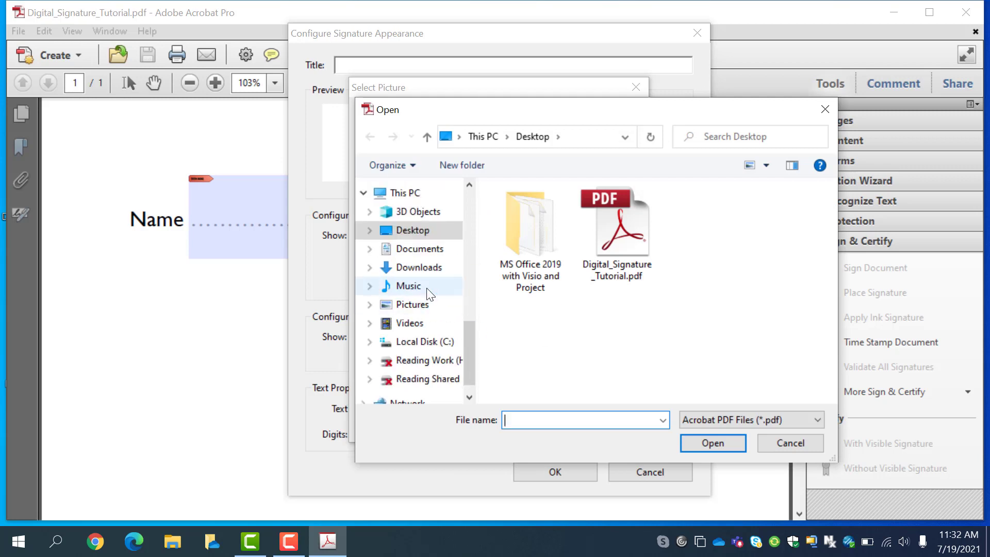
{"action": "left_click", "coordinate": [417, 231]}
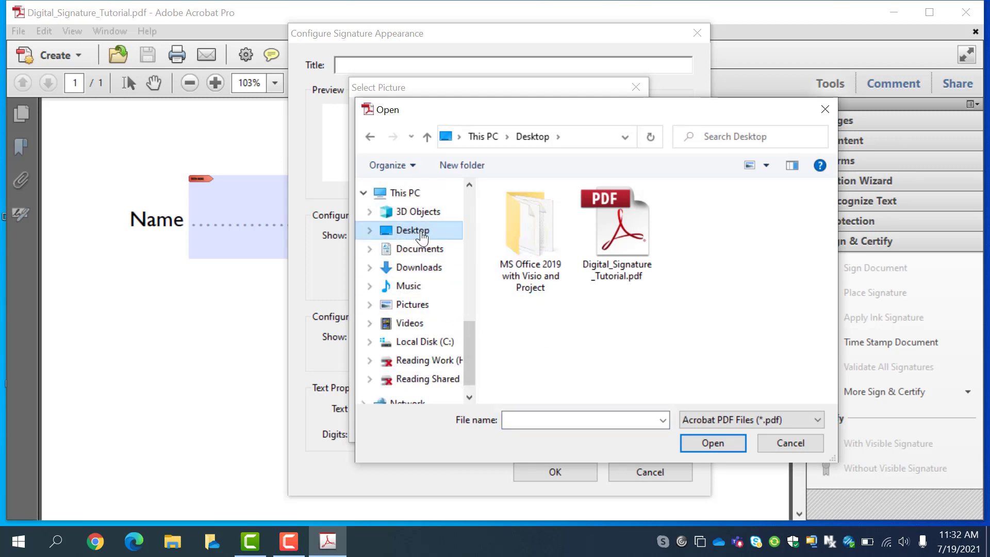
{"action": "left_click", "coordinate": [728, 419]}
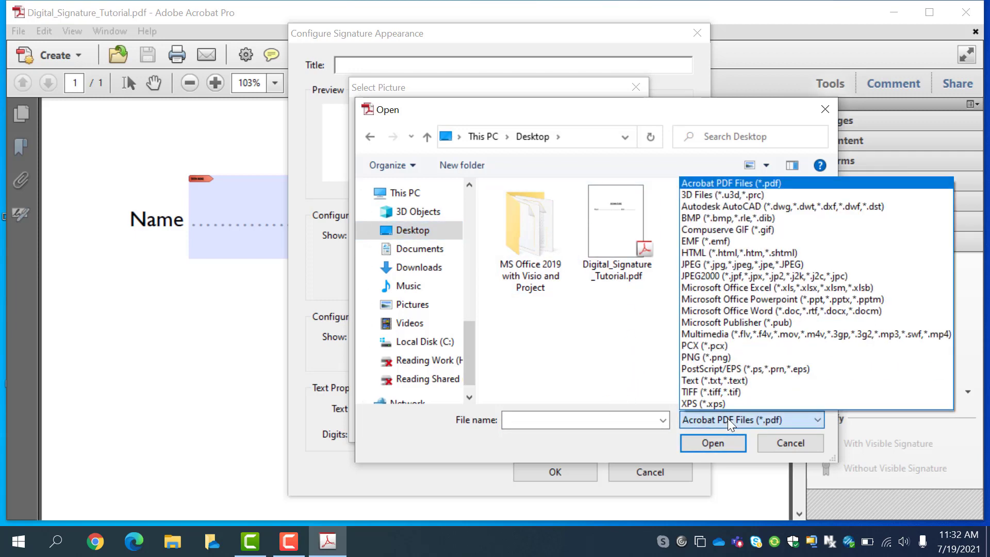
{"action": "left_click", "coordinate": [717, 355]}
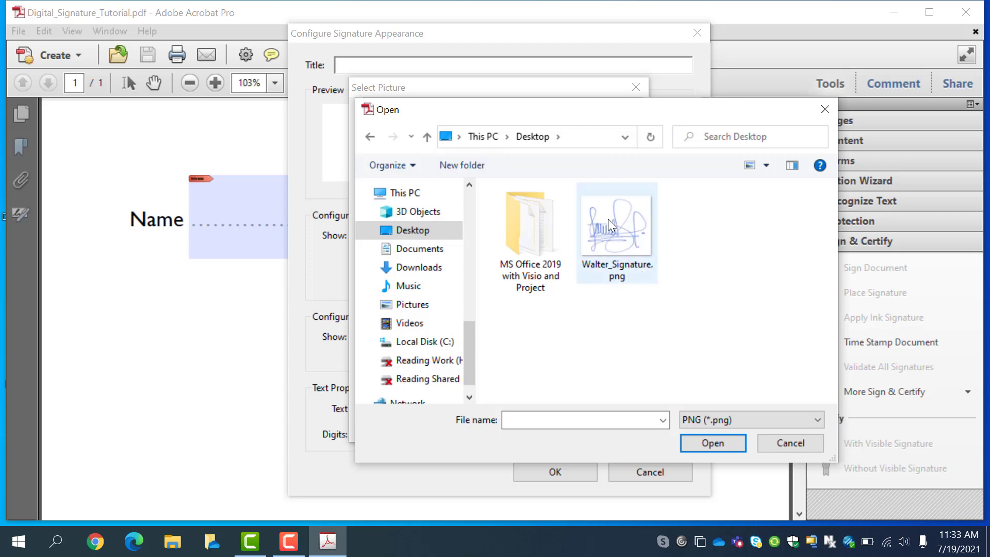
{"action": "left_click", "coordinate": [626, 243]}
{"action": "left_click", "coordinate": [714, 445]}
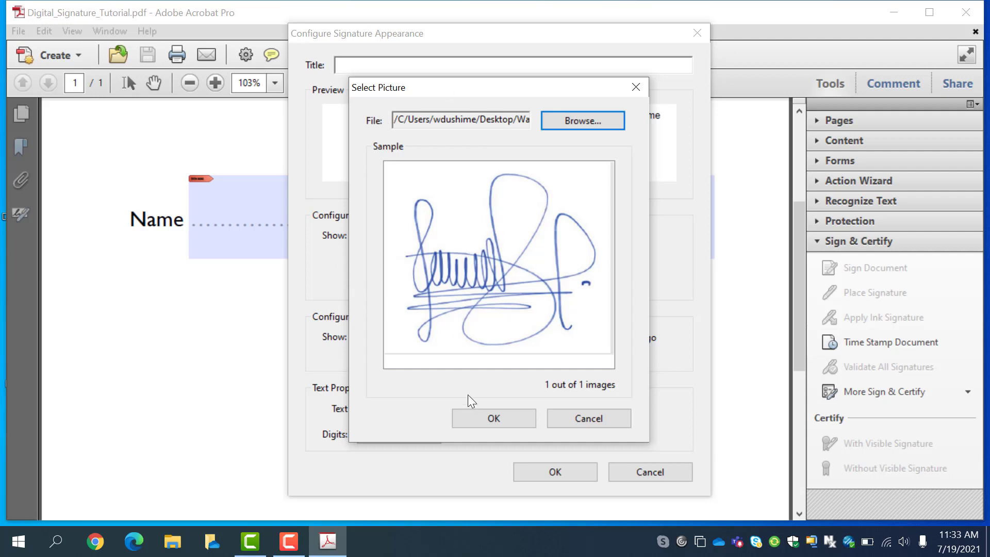
Accept the handwritten signature picture into the appearance preview
{"action": "left_click", "coordinate": [490, 417]}
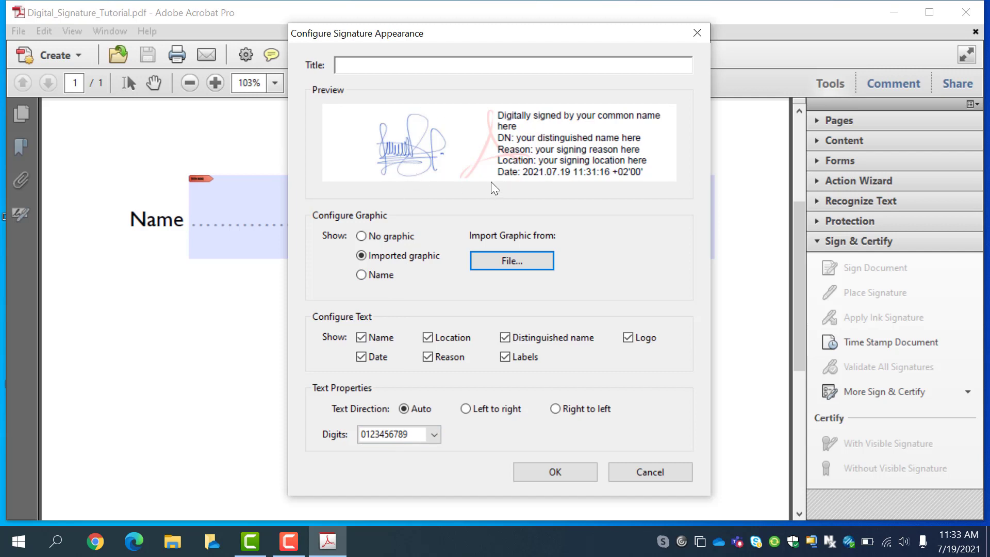
Save the new signature appearance and return to Sign Document
{"action": "left_click", "coordinate": [536, 470]}
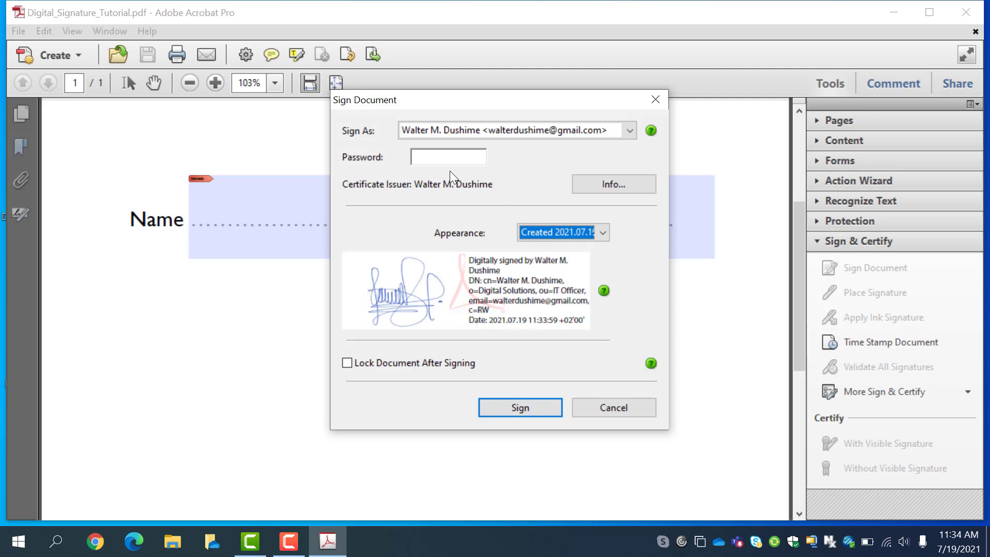
Enter the signing ID's password and sign the document
{"action": "left_click", "coordinate": [456, 158]}
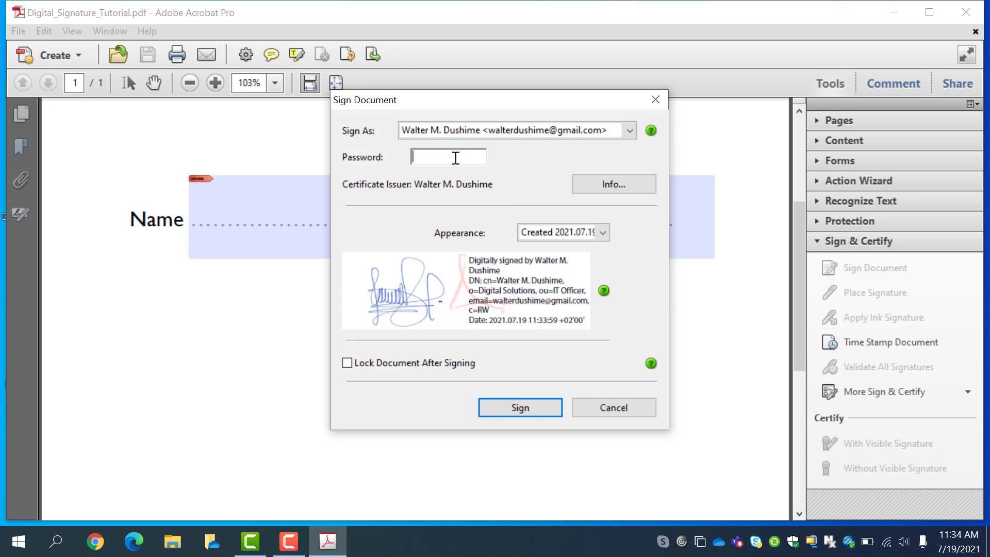
{"action": "type", "text": "*******"}
{"action": "type", "text": "****"}
{"action": "left_click", "coordinate": [539, 408]}
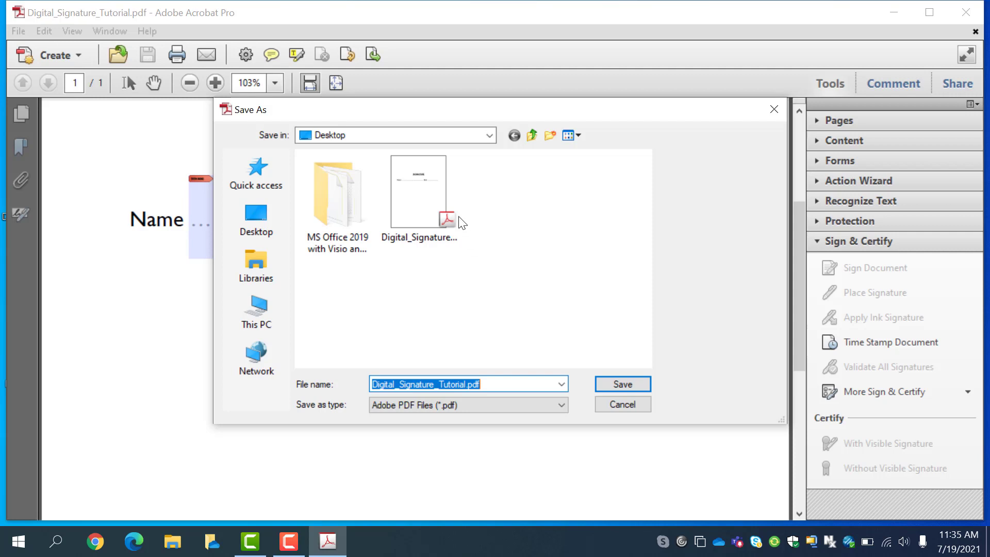
Save the signed PDF over Digital_Signature_Tutorial.pdf, confirming the replacement
{"action": "left_click", "coordinate": [614, 388]}
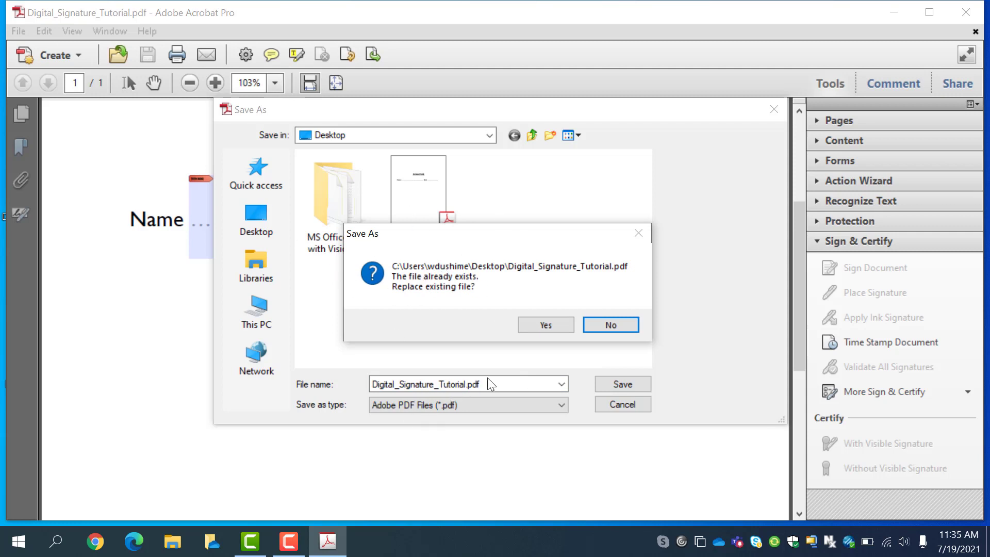
{"action": "left_click", "coordinate": [549, 329]}
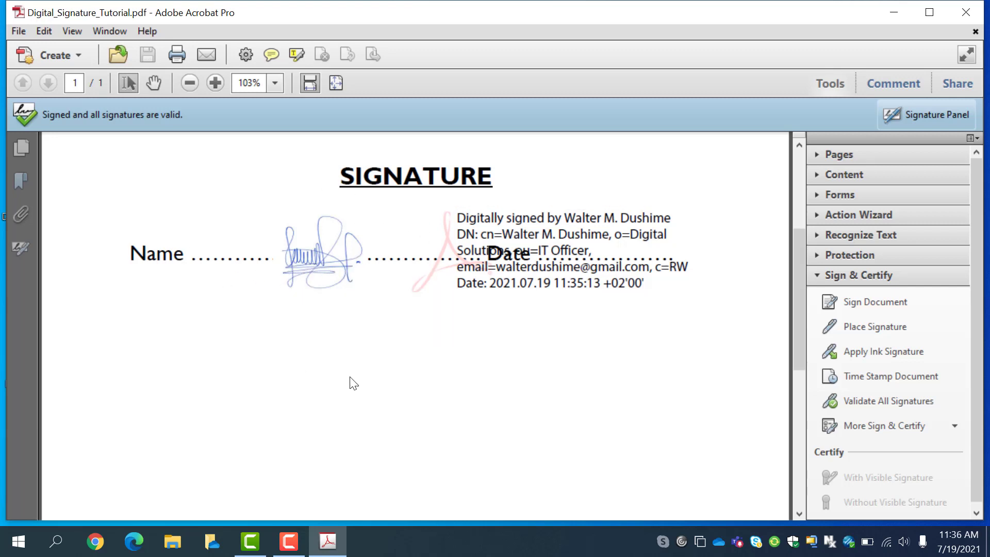
Draw a second signature area below the first and sign it with the ID's password
{"action": "scroll", "coordinate": [351, 379], "scroll_direction": "down", "scroll_amount": 1}
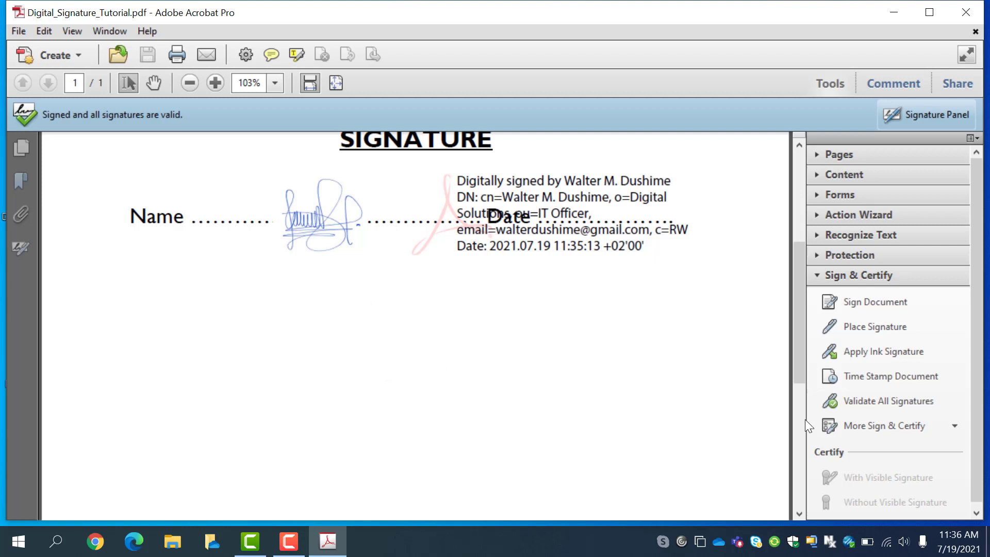
{"action": "left_click", "coordinate": [853, 328]}
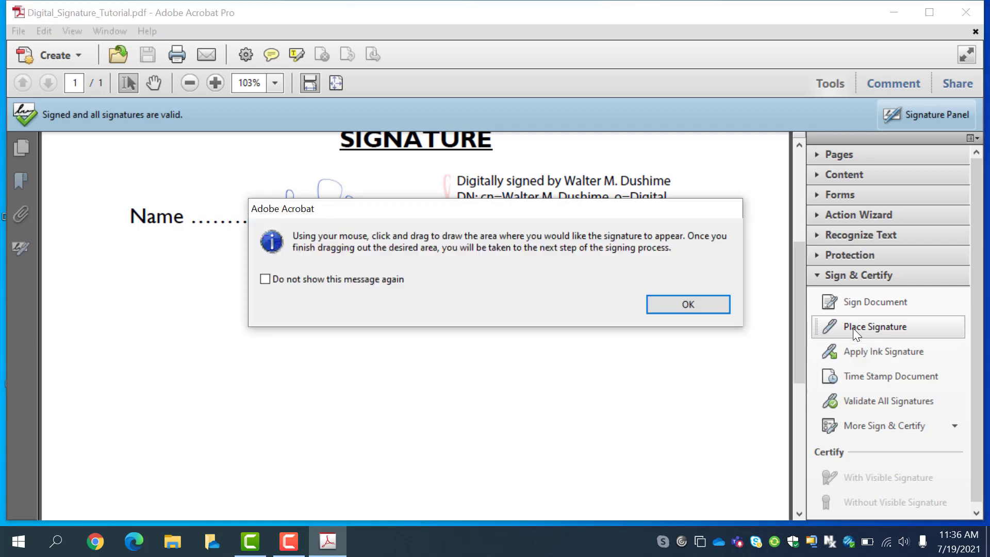
{"action": "left_click", "coordinate": [688, 304]}
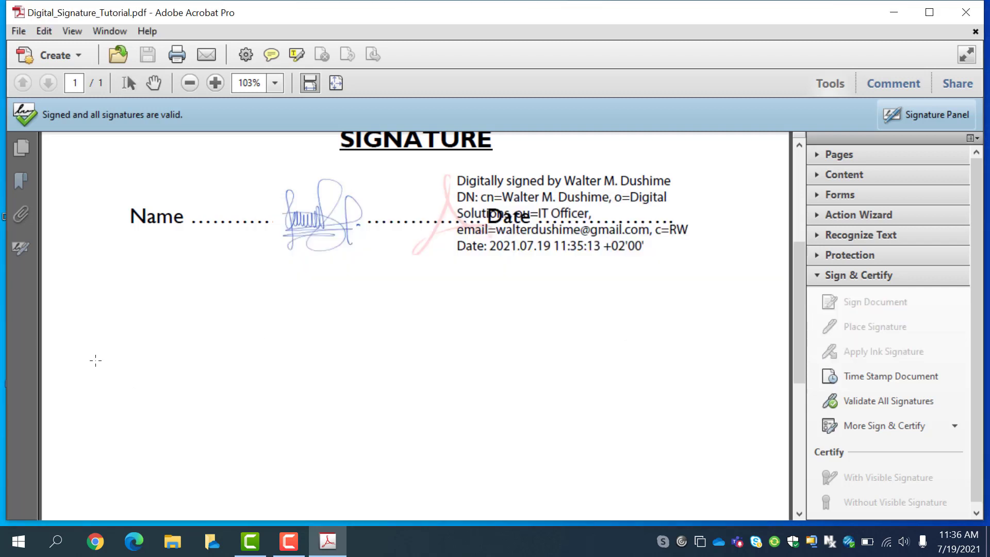
{"action": "left_click_drag", "start_coordinate": [105, 347], "coordinate": [705, 442]}
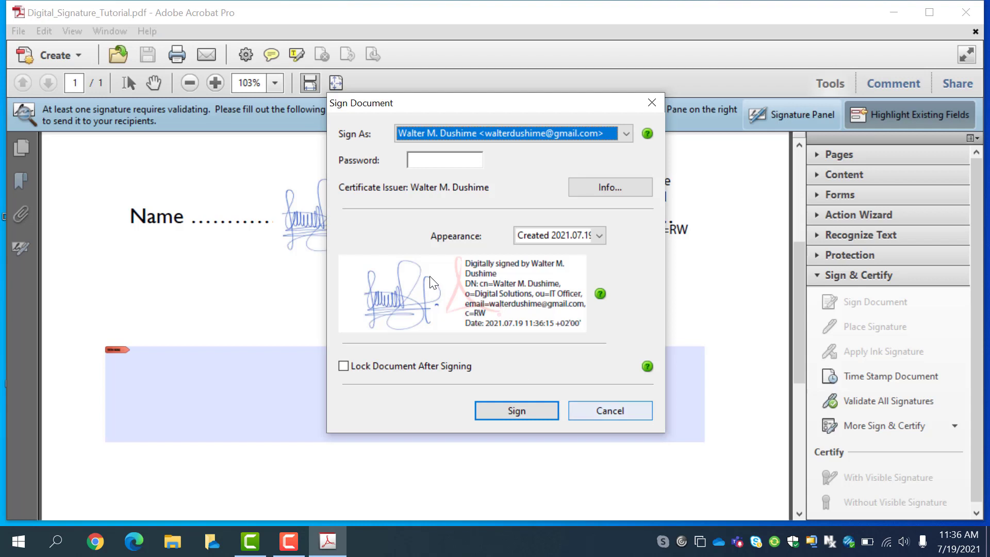
{"action": "left_click", "coordinate": [440, 158]}
{"action": "type", "text": "*****"}
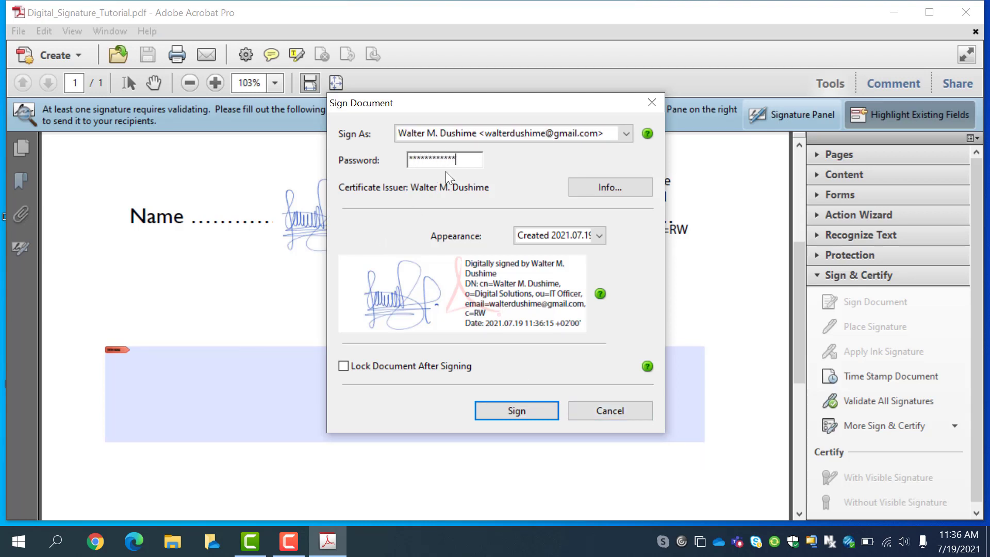
{"action": "left_click", "coordinate": [518, 410]}
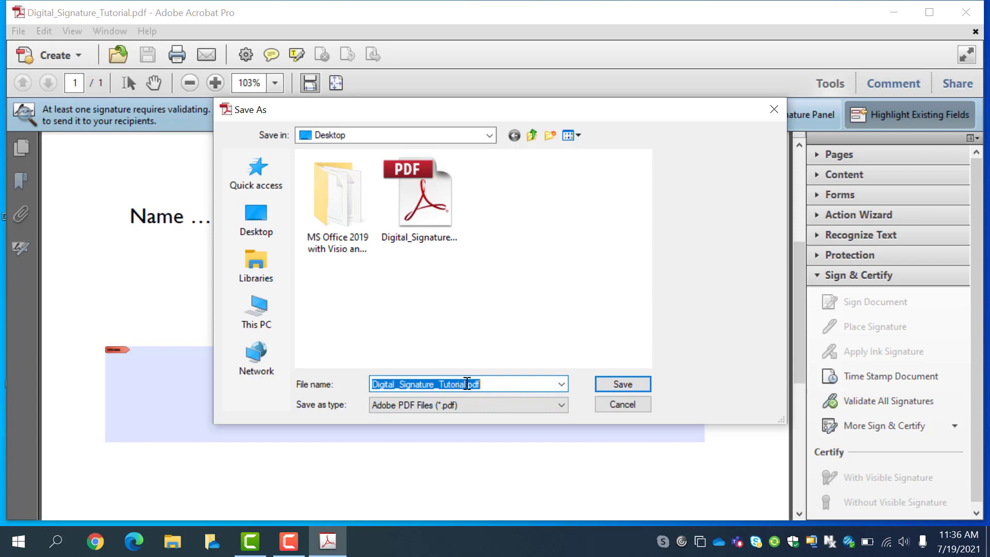
Save the twice-signed copy as Digital_Signature_Tutorial2.pdf
{"action": "left_click", "coordinate": [467, 384]}
{"action": "type", "text": "2"}
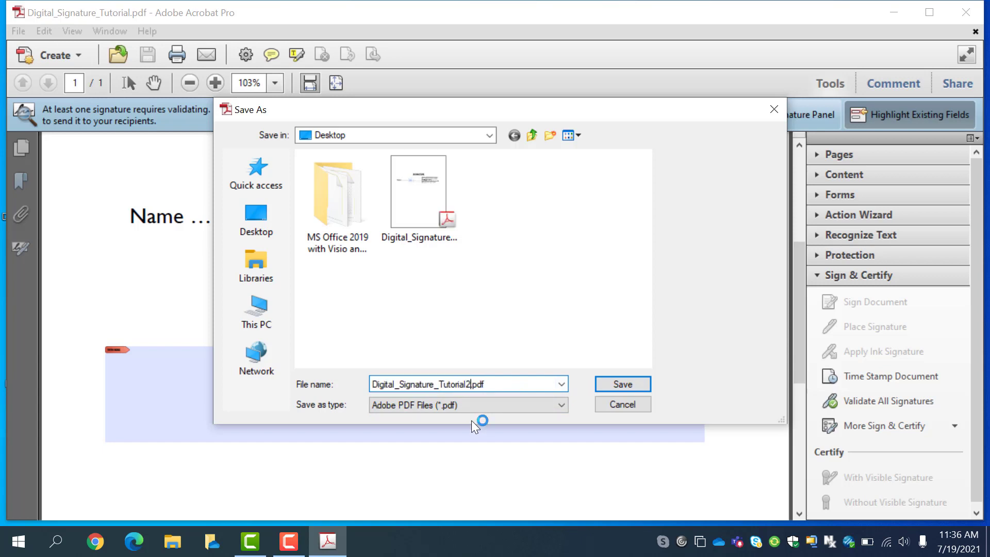
{"action": "left_click", "coordinate": [612, 382]}
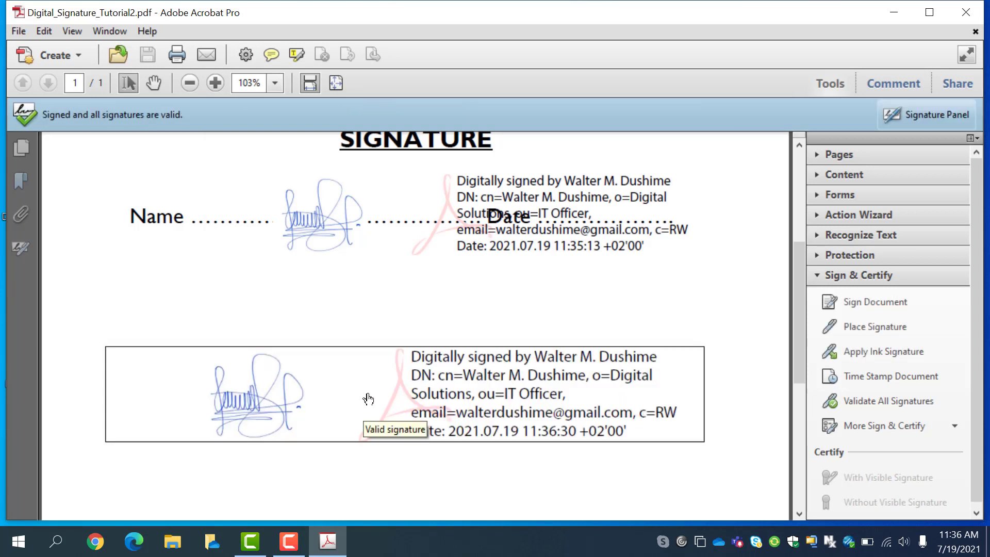
Collapse the Sign & Certify section of the Tools pane
{"action": "scroll", "coordinate": [437, 308], "scroll_direction": "down", "scroll_amount": 1}
{"action": "scroll", "coordinate": [437, 308], "scroll_direction": "up", "scroll_amount": 2}
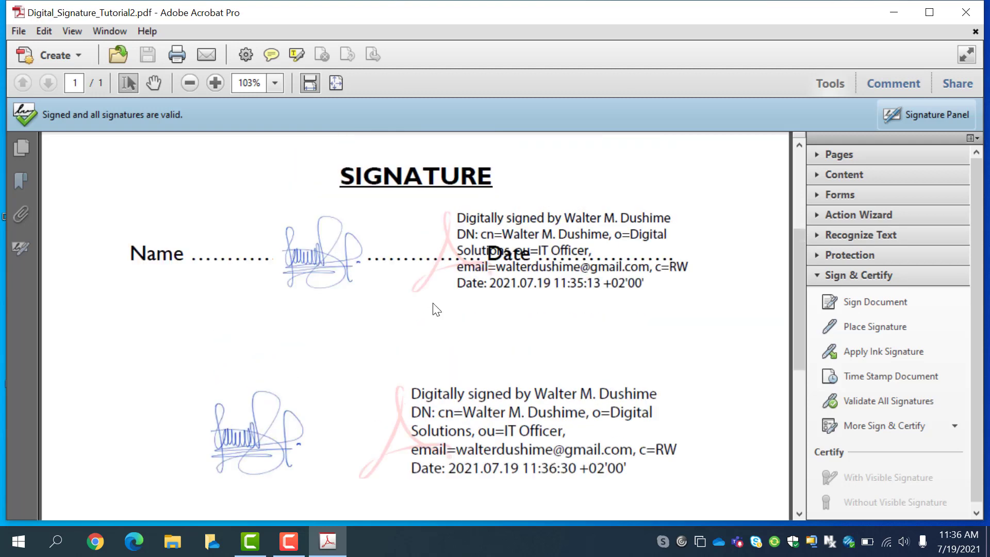
{"action": "scroll", "coordinate": [436, 308], "scroll_direction": "down", "scroll_amount": 2}
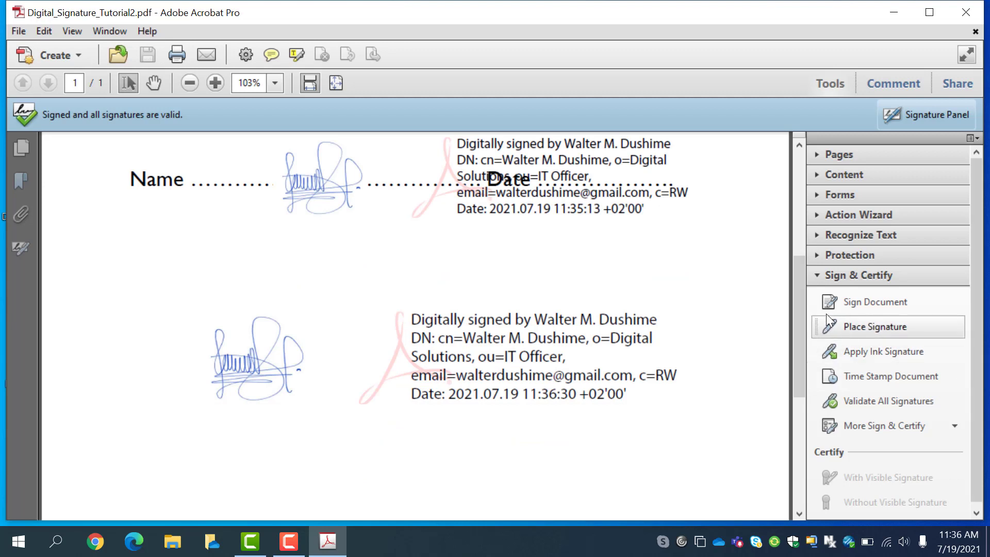
{"action": "left_click", "coordinate": [818, 273]}
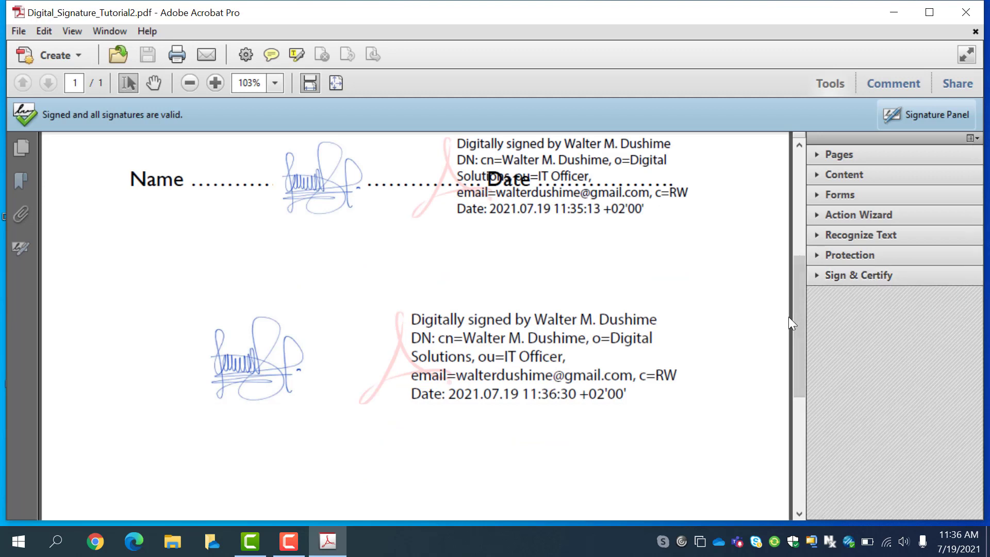